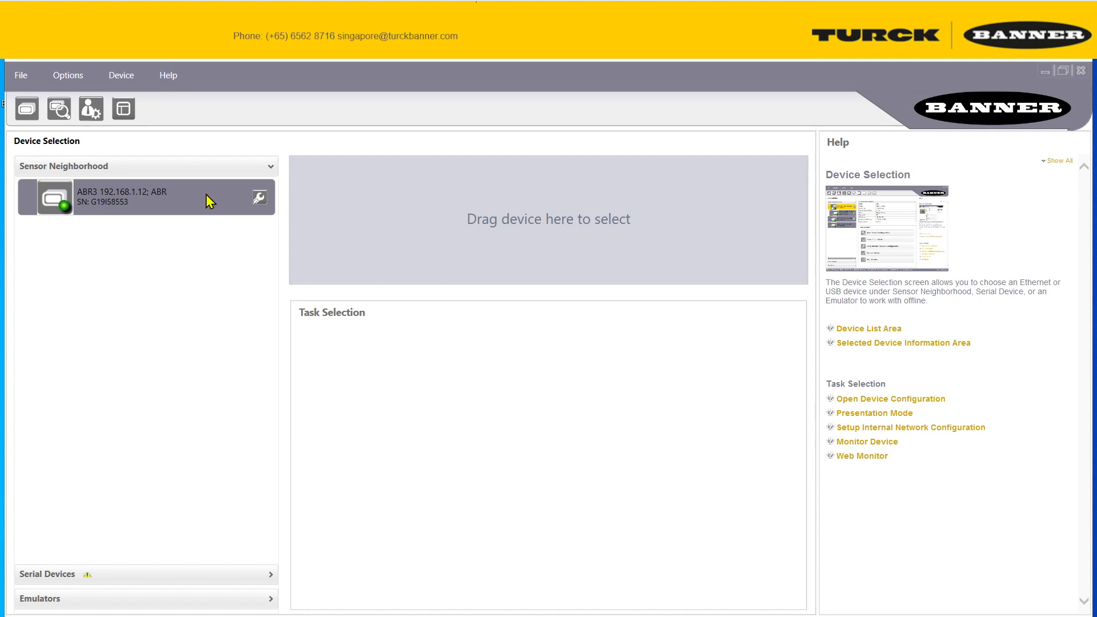
- Select the ABR3 reader at 192.168.1.12 and open its Default device configuration, accepting the change of running configuration
double_click(156, 200)
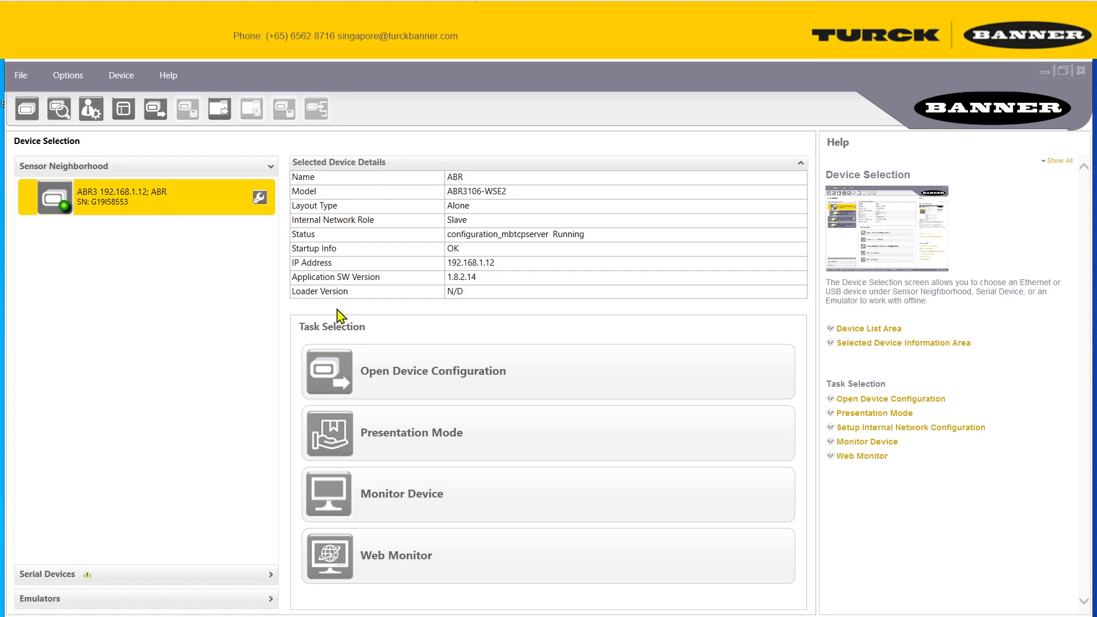
left_click(485, 379)
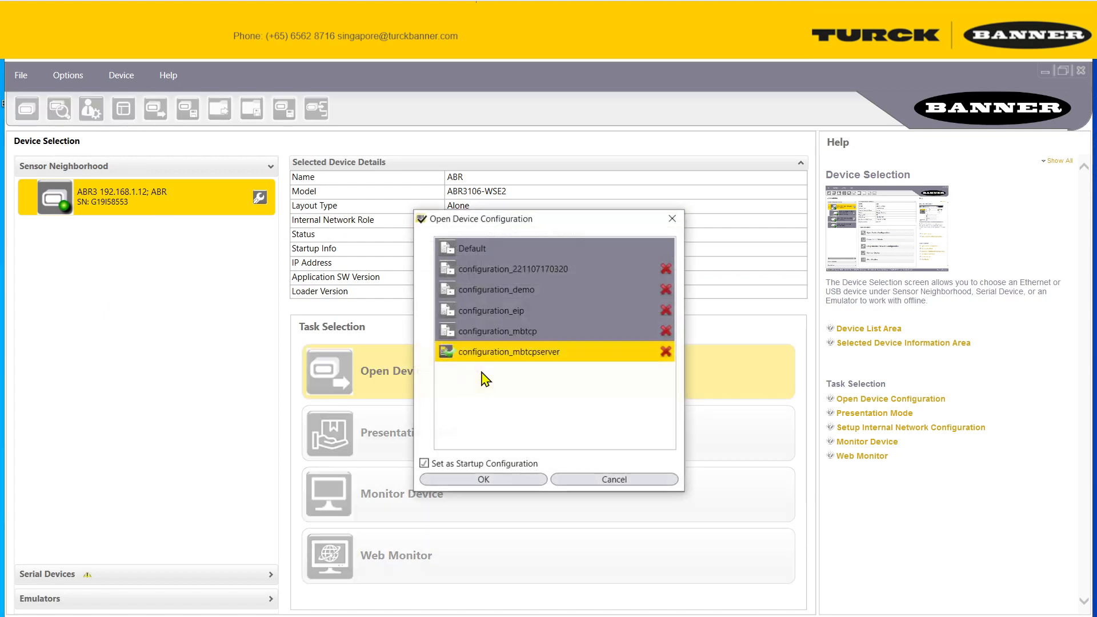
left_click(503, 250)
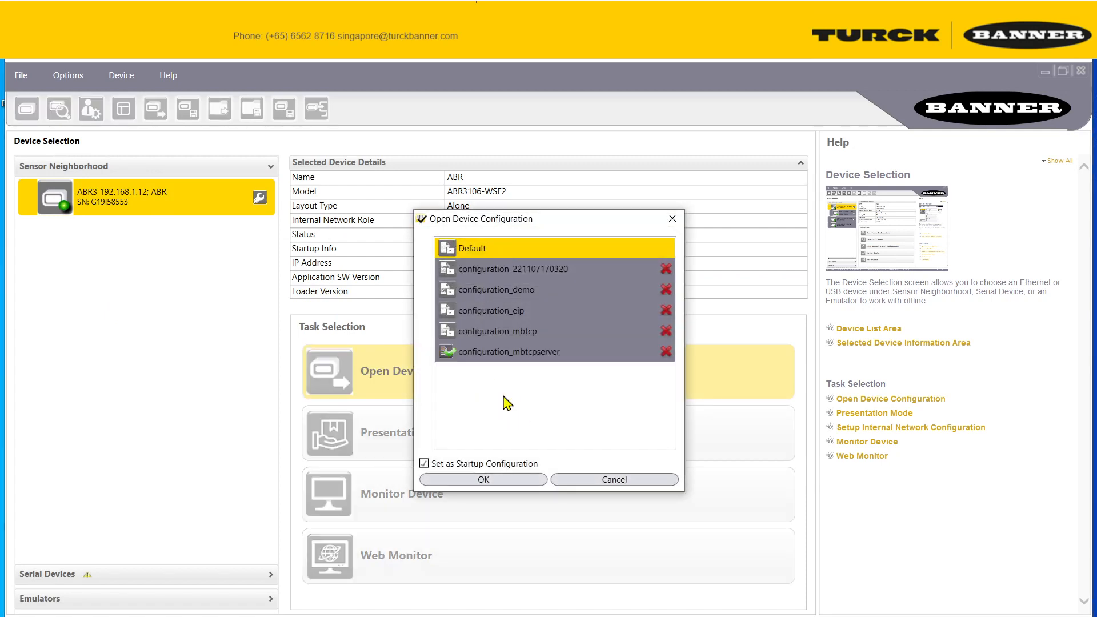
left_click(505, 483)
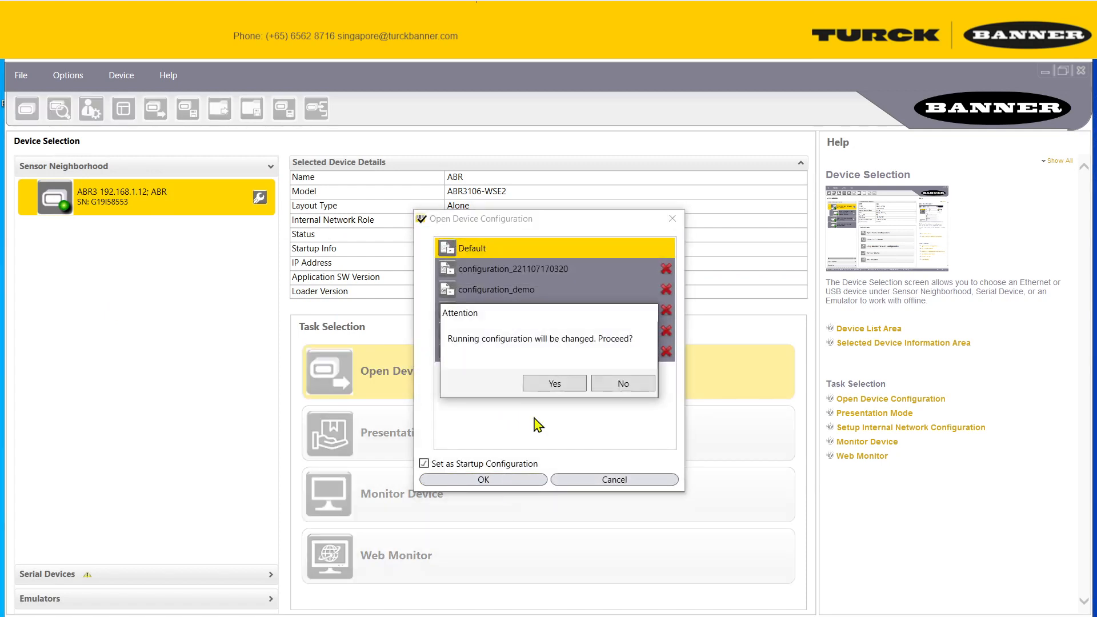
left_click(569, 386)
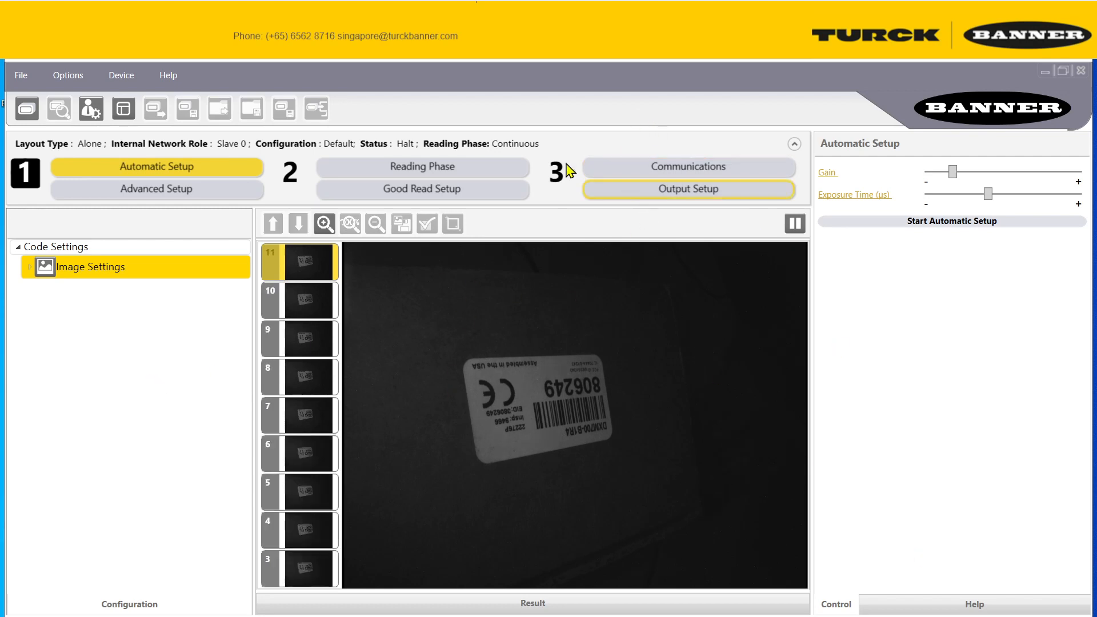
- Pause image acquisition and run Automatic Setup with Static tuning, searching for 1D codes only
left_click(799, 230)
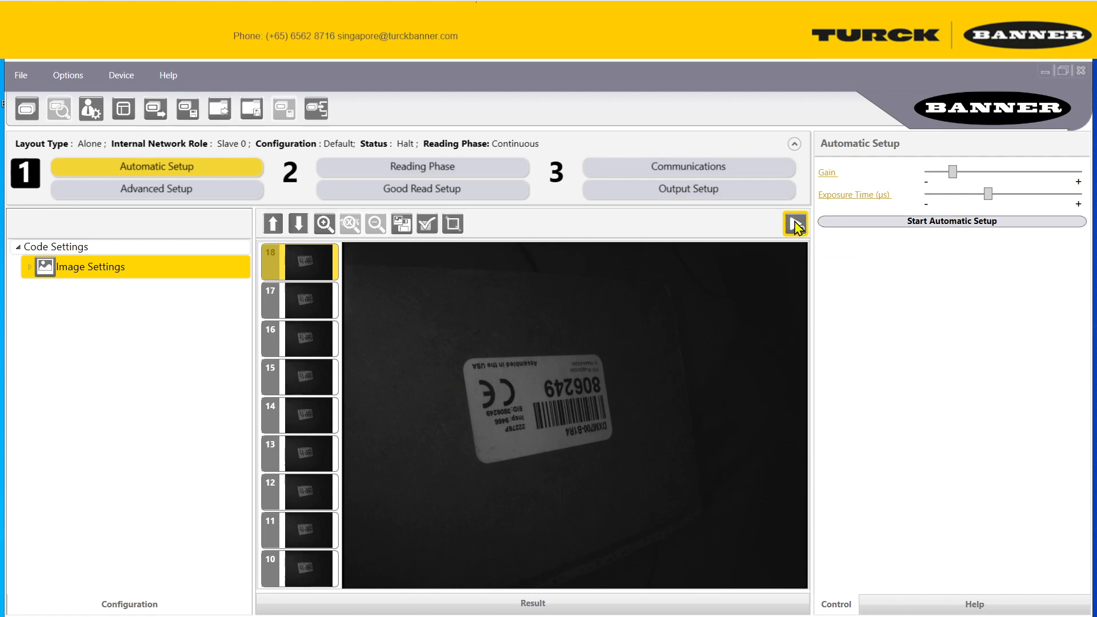
left_click(959, 228)
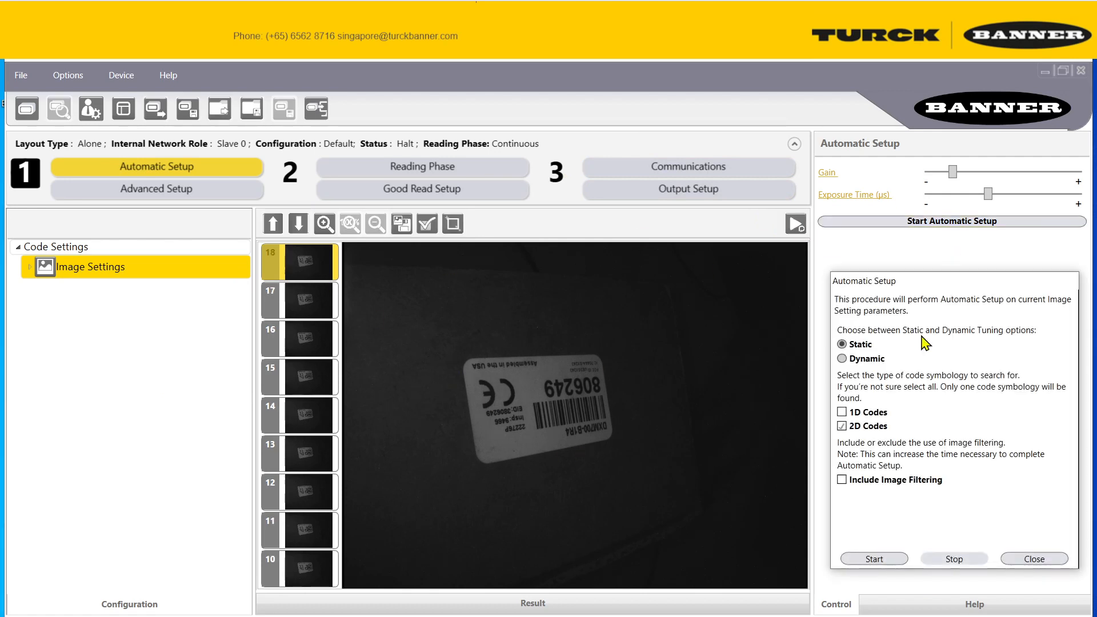
left_click(844, 425)
left_click(842, 425)
left_click(843, 412)
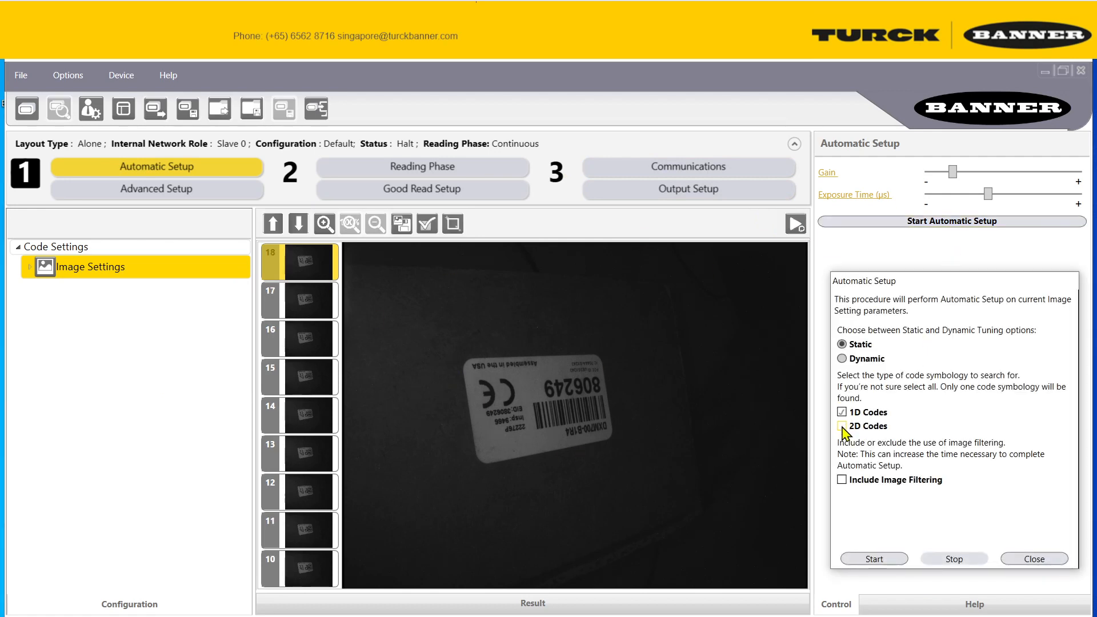
left_click(874, 559)
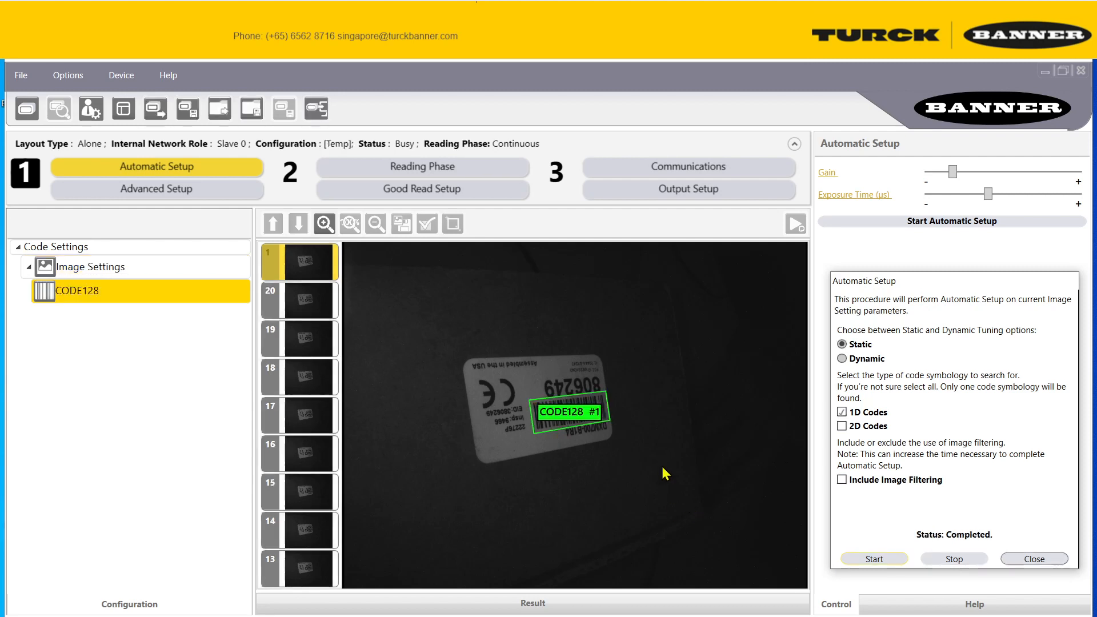
- View the Dynamic tuning options, return to Static tuning and close Automatic Setup
left_click(860, 353)
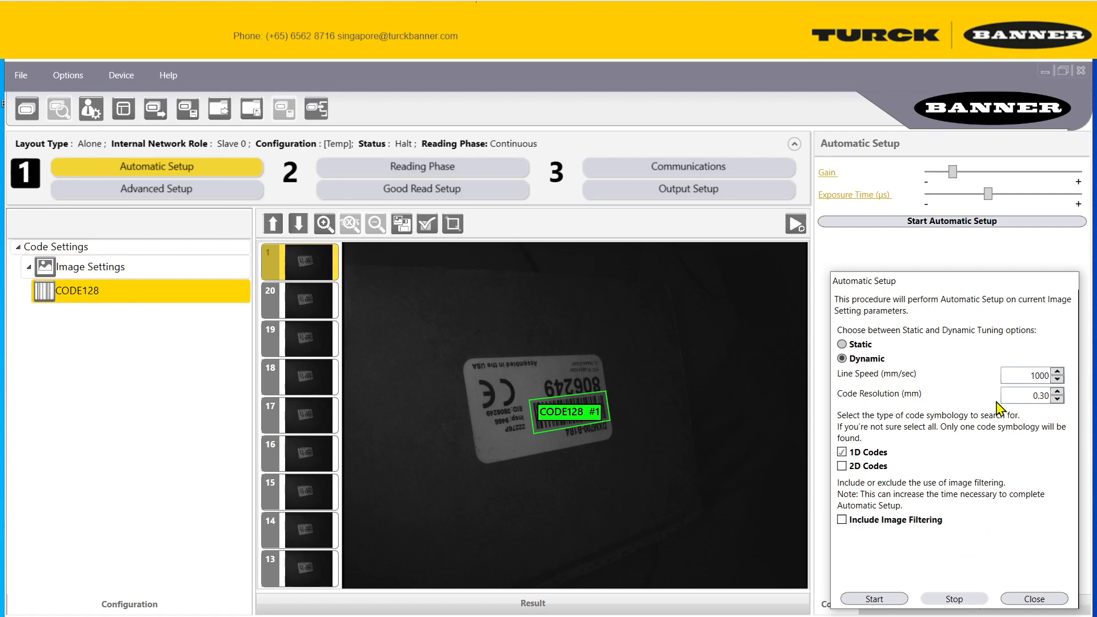
left_click(854, 348)
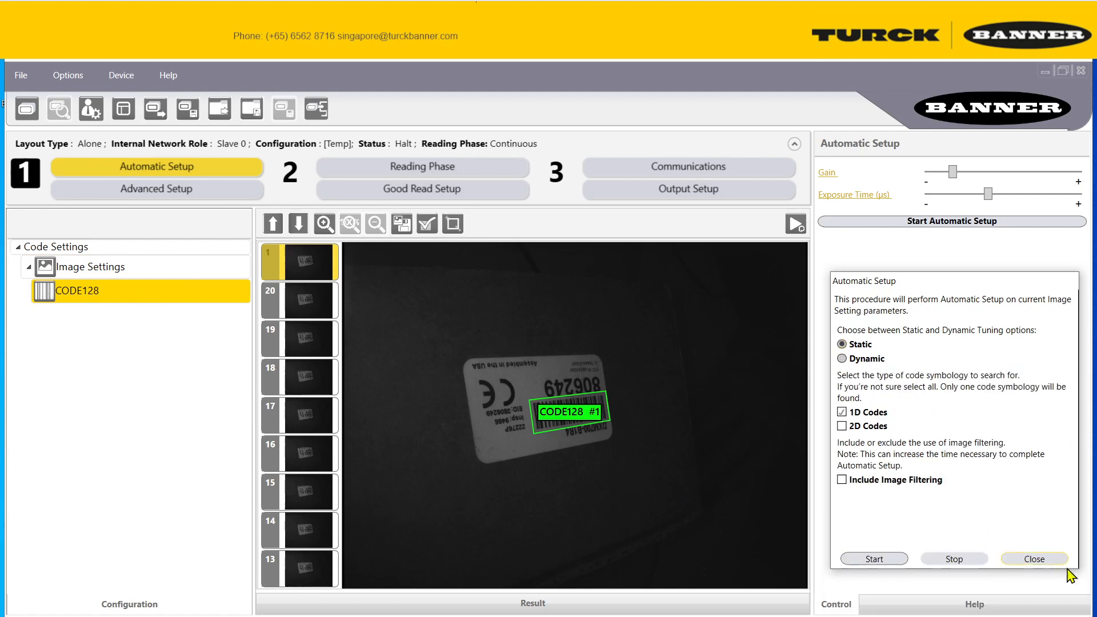
left_click(1048, 562)
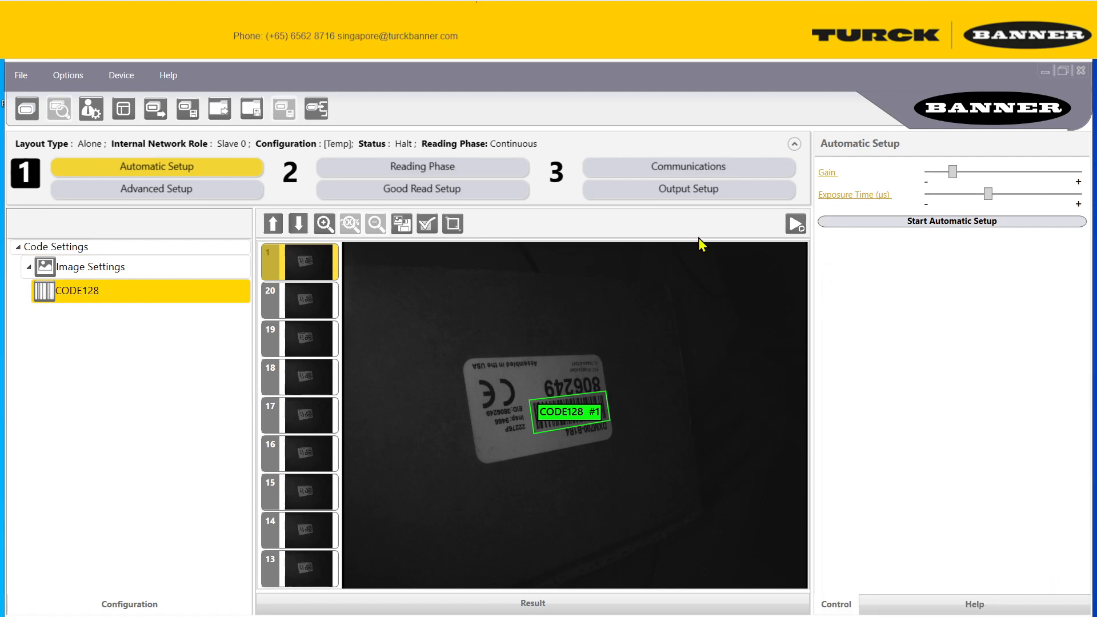
- Set the reading phase to One Shot
left_click(401, 172)
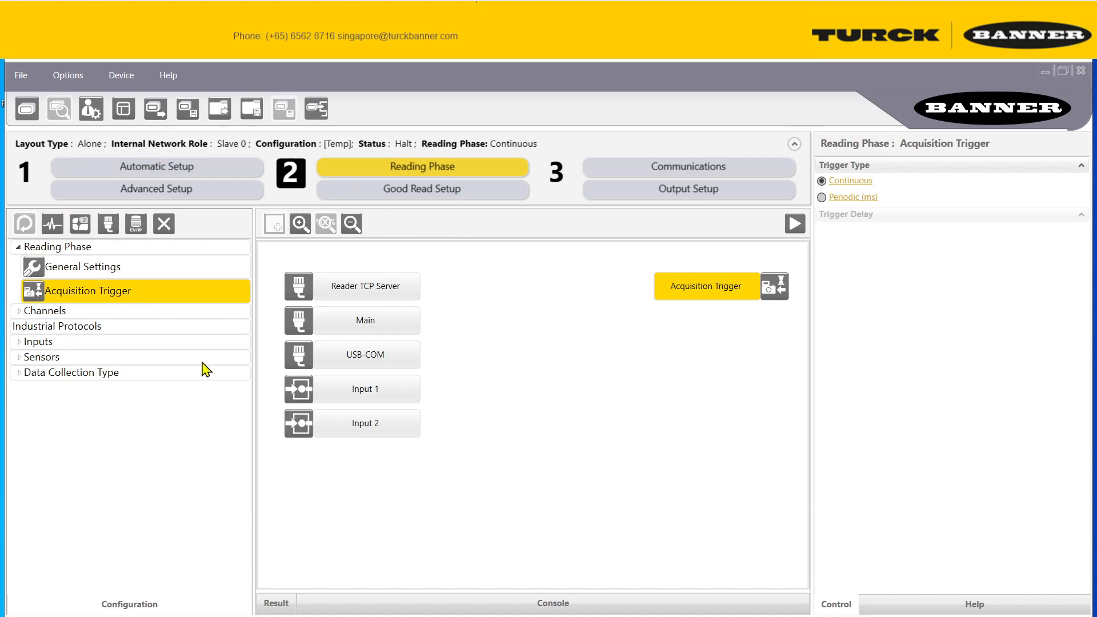
left_click(51, 230)
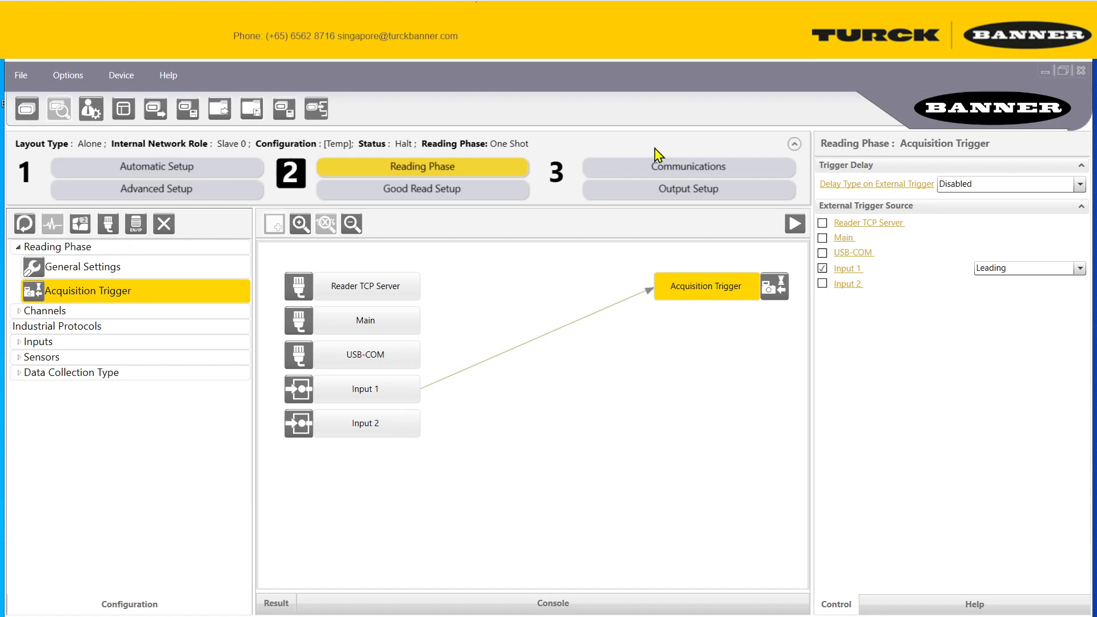
- Add the Modbus/TCP Server industrial protocol to the reader's communications
left_click(667, 172)
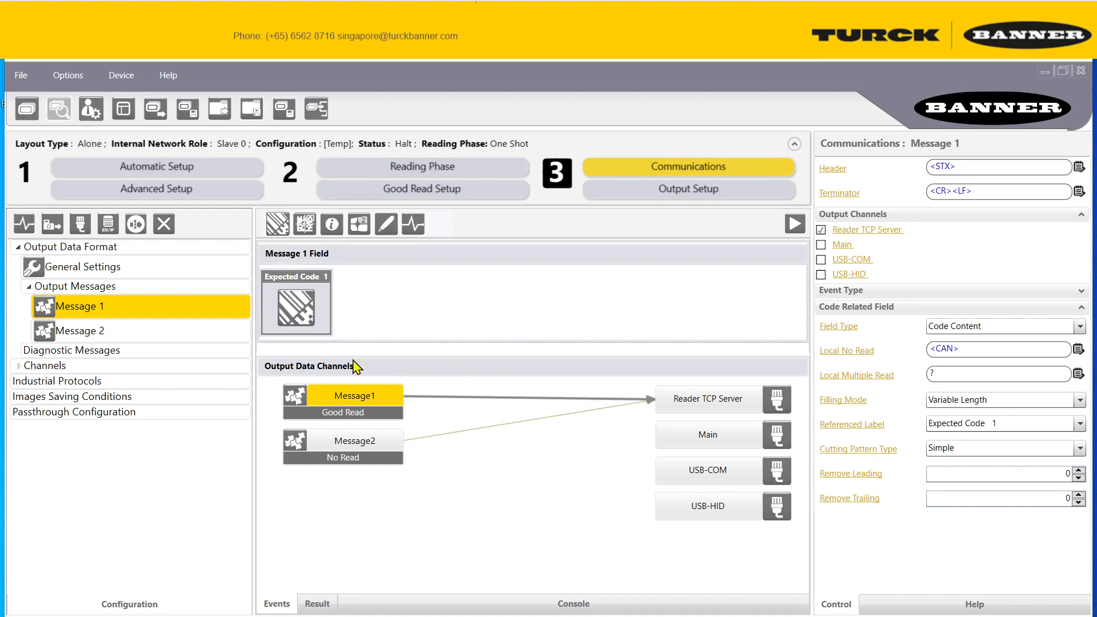
left_click(109, 224)
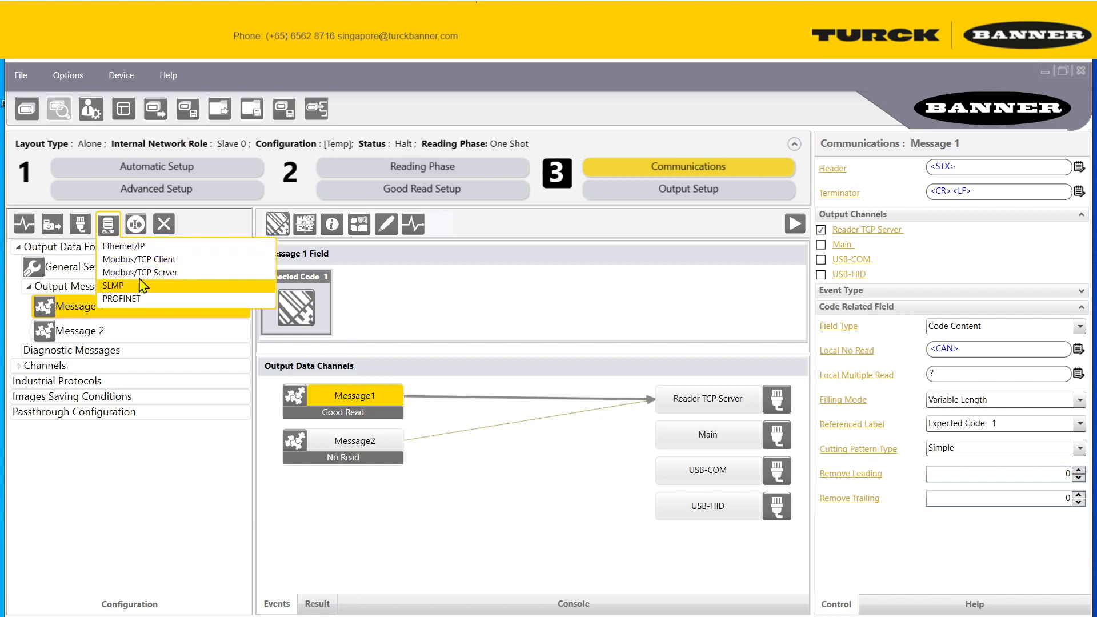
left_click(200, 279)
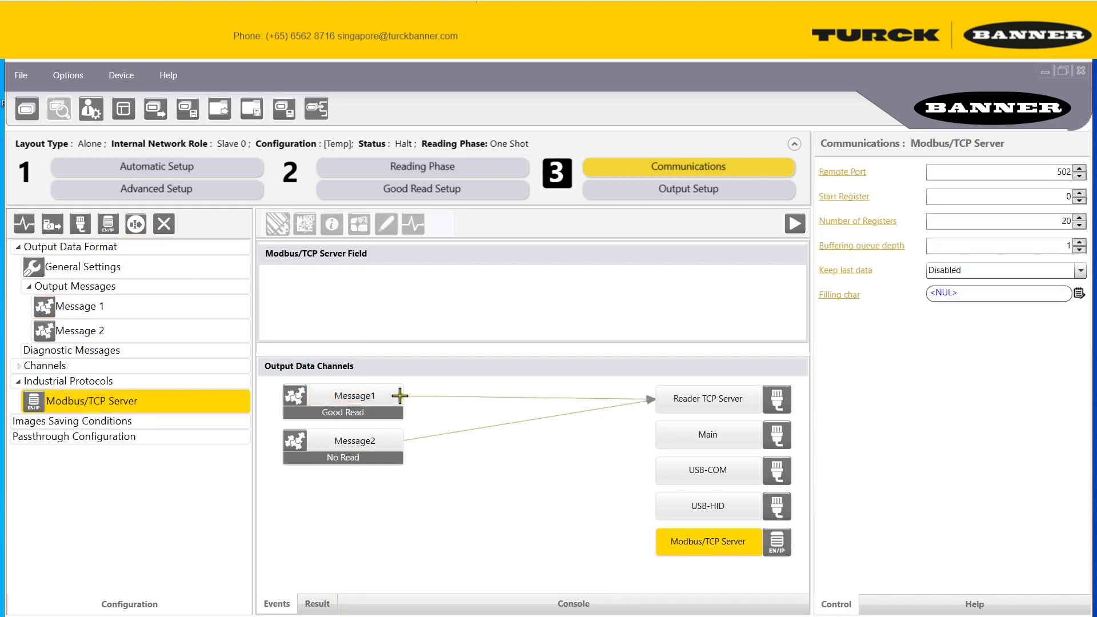
- Connect both Message1 (Good Read) and Message2 (No Read) to the Modbus/TCP Server output channel
left_click(373, 395)
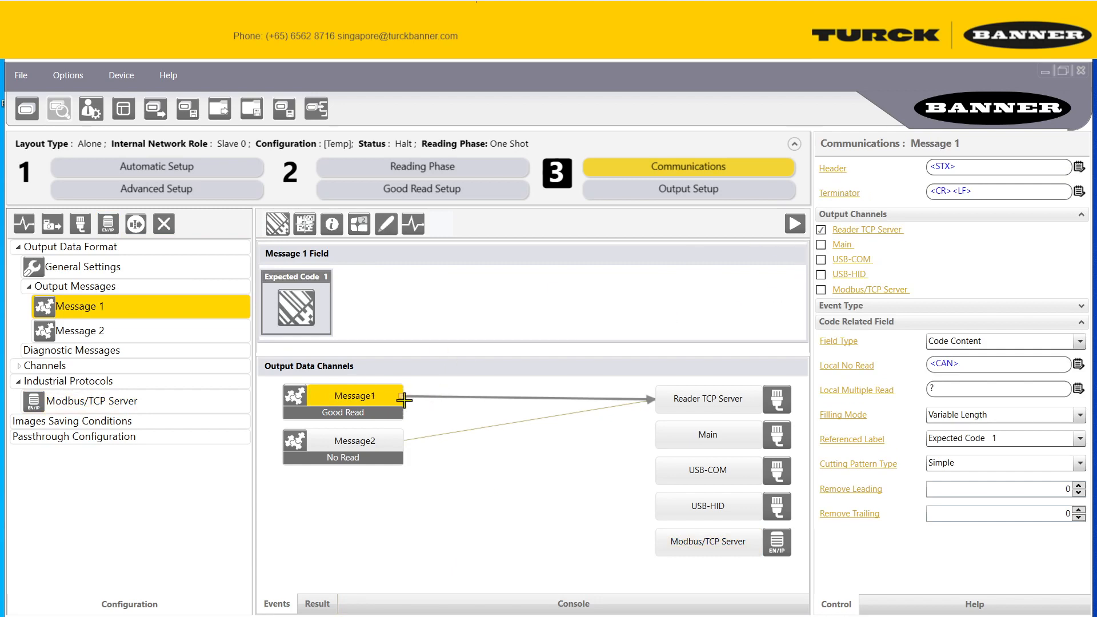
left_click_drag(404, 400, 656, 541)
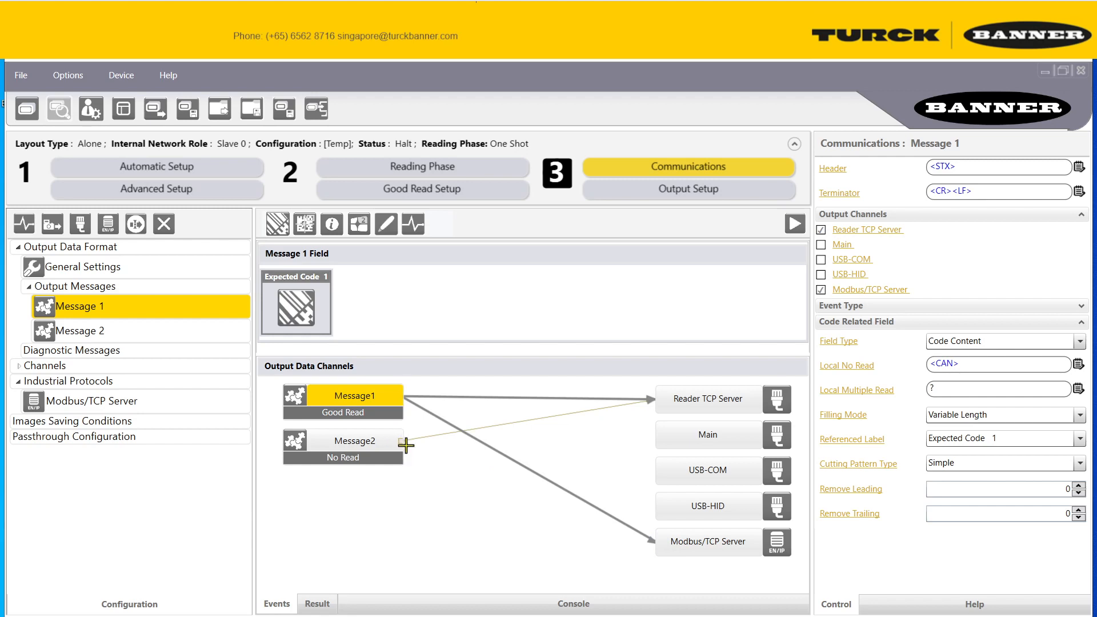
left_click_drag(406, 446, 657, 544)
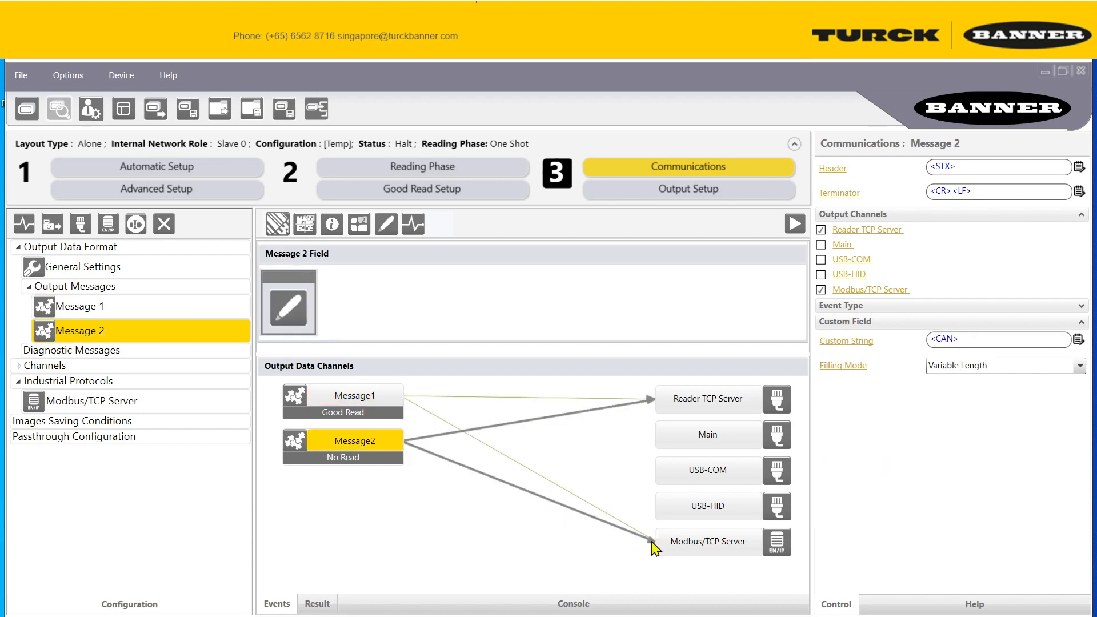
- Examine the Modbus/TCP Server's Remote Port and Number of Registers settings, and briefly run and halt the reader
left_click(708, 546)
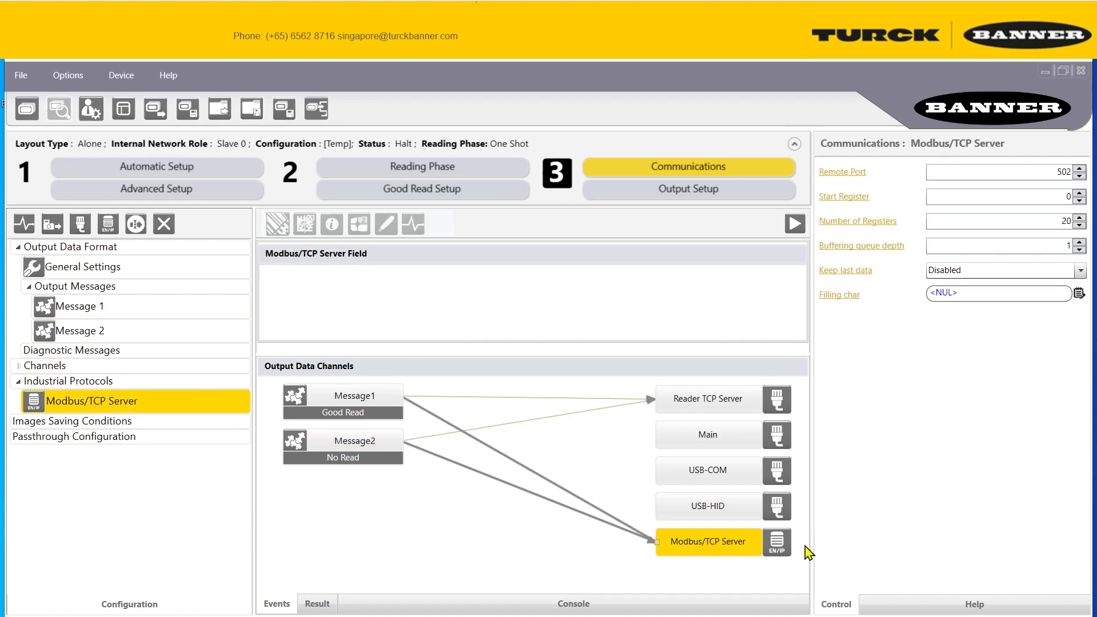
left_click(1010, 171)
left_click(1019, 219)
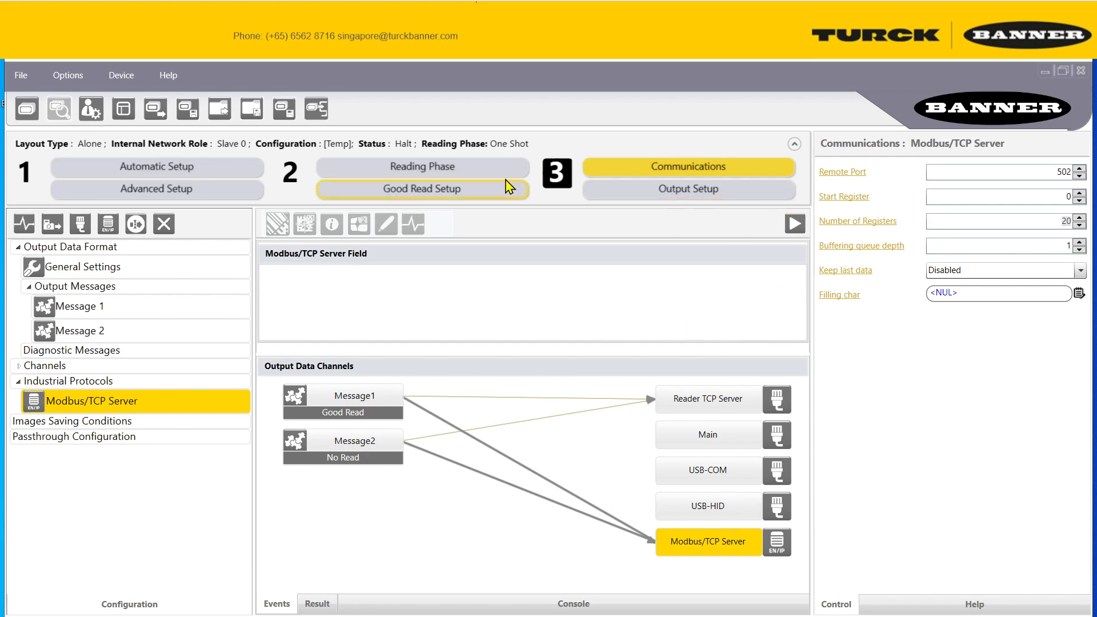
left_click(795, 224)
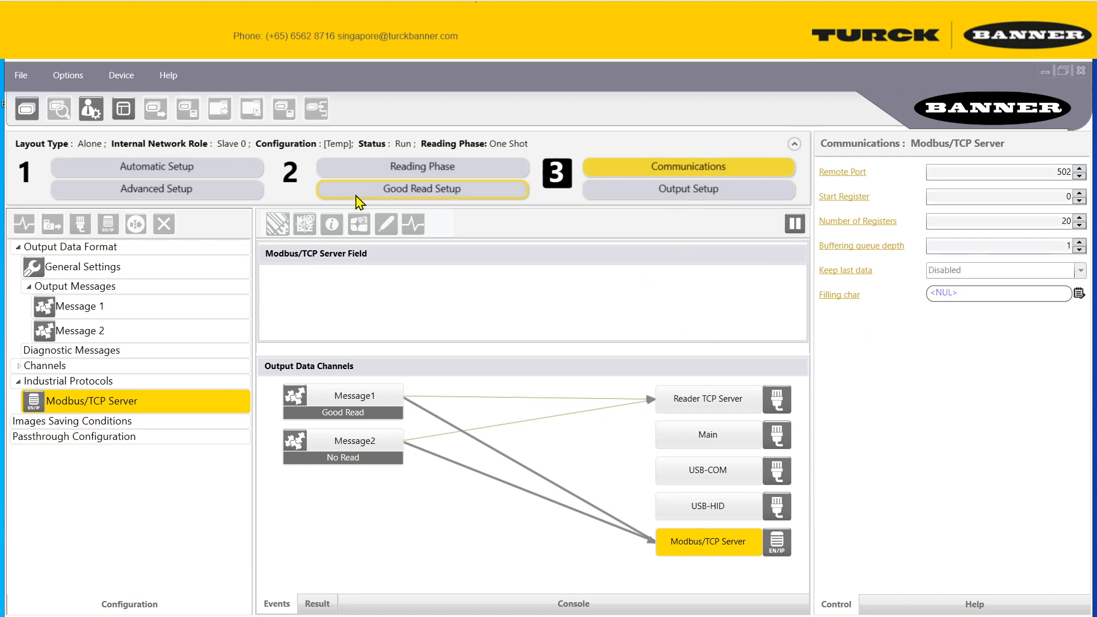
left_click(795, 224)
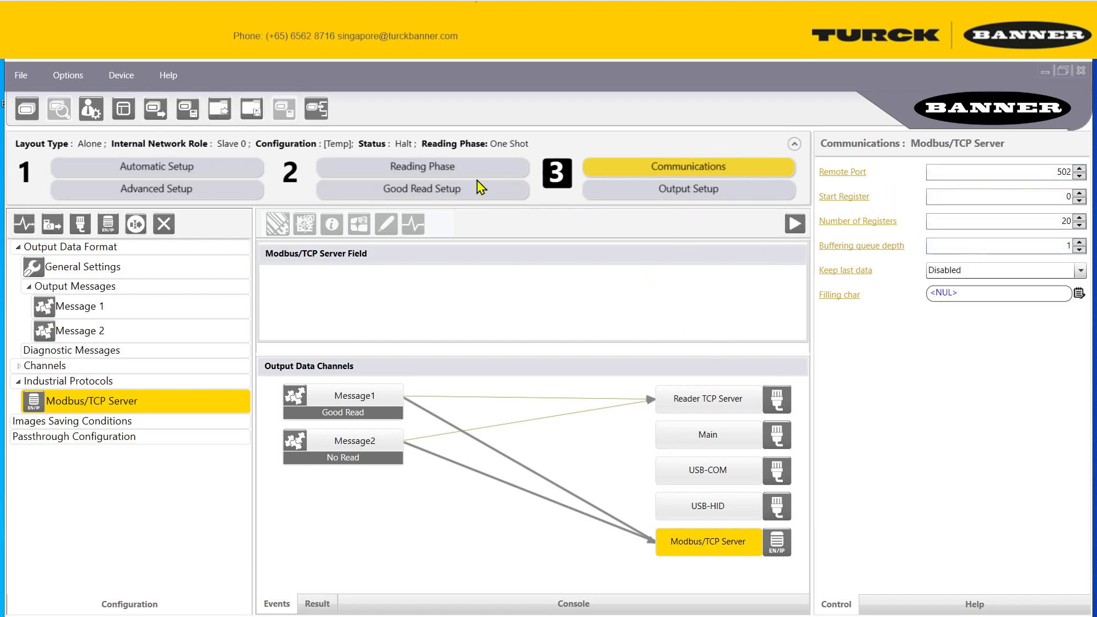
- Set the line type of Input 1 in the reading phase to PNP, and briefly run and halt the reader
left_click(450, 170)
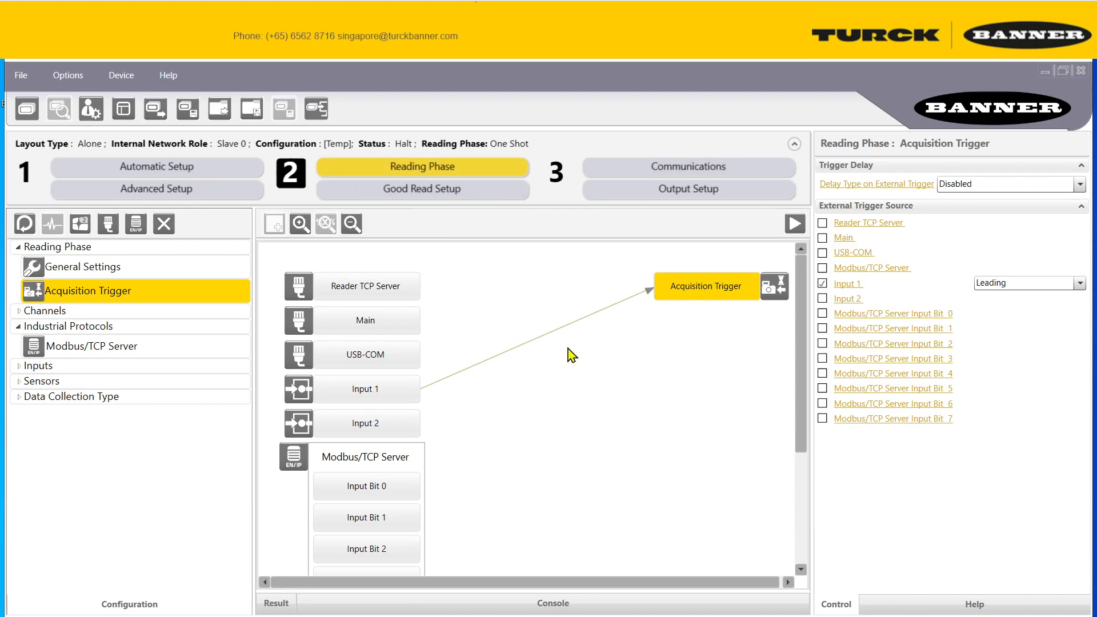
left_click(380, 389)
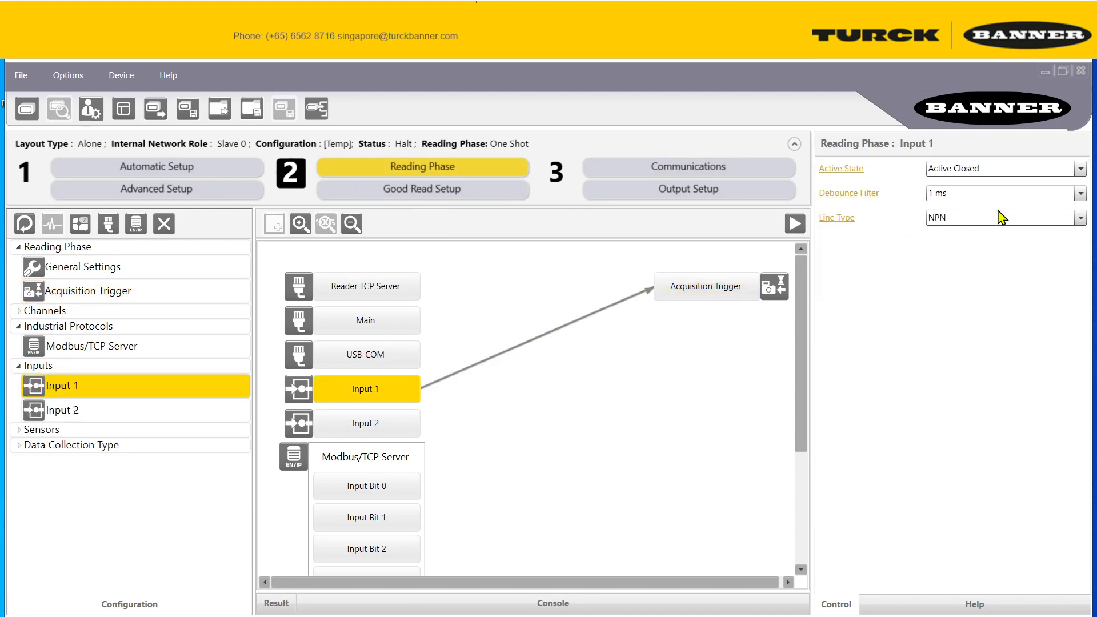
left_click(1004, 220)
left_click(968, 249)
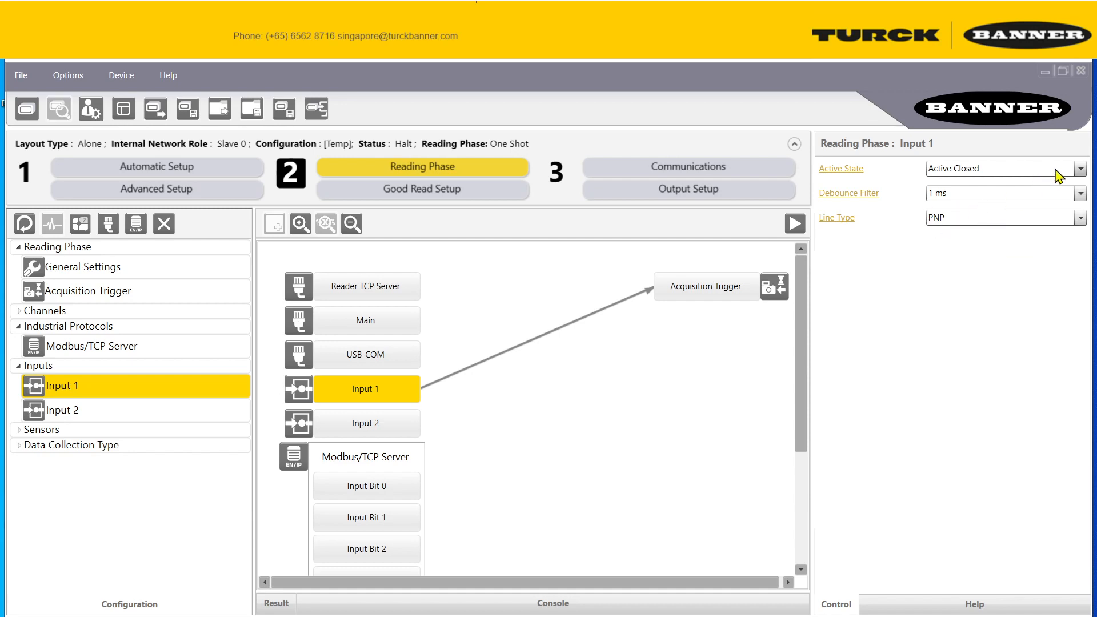
left_click(1057, 172)
left_click(1057, 172)
left_click(794, 225)
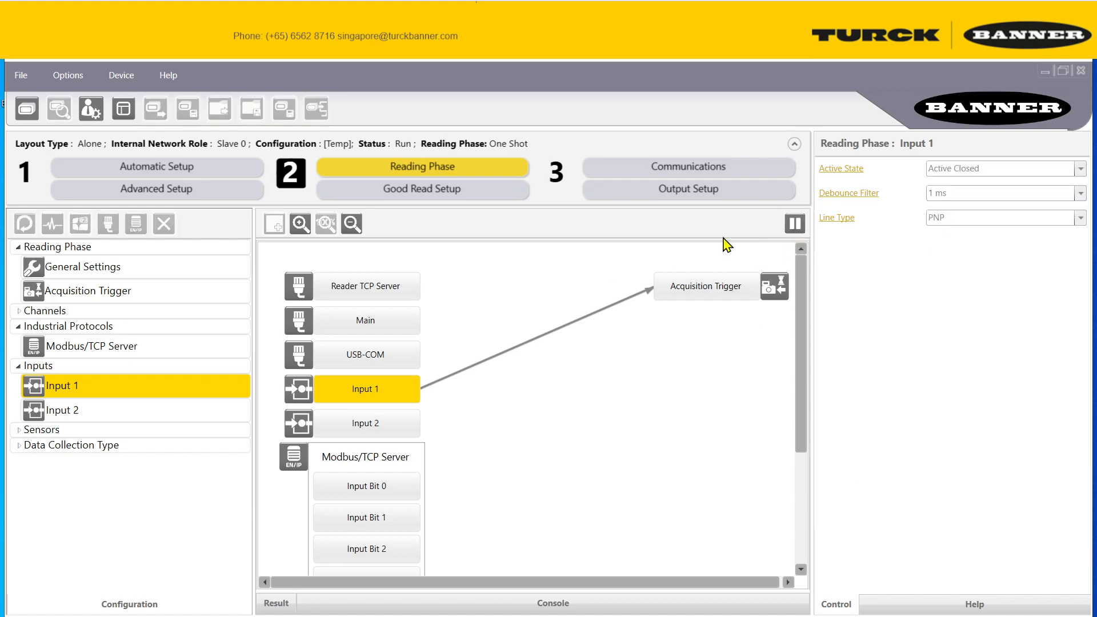
left_click(793, 224)
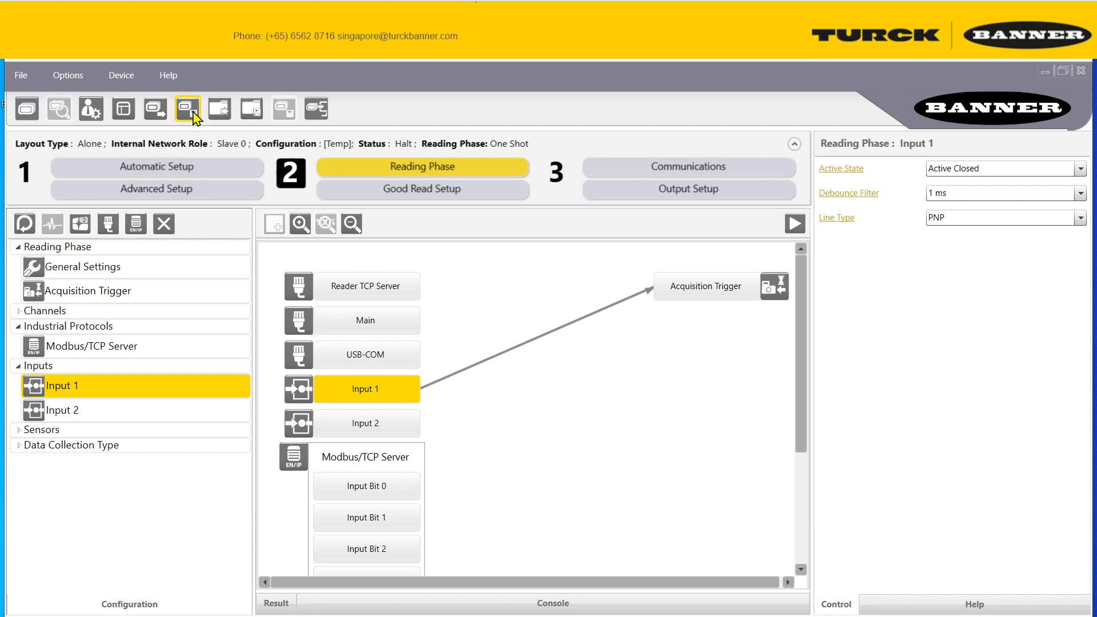
- Save the new configuration on the device as configuration_temp, keeping it as startup configuration, and start the reader running
left_click(194, 116)
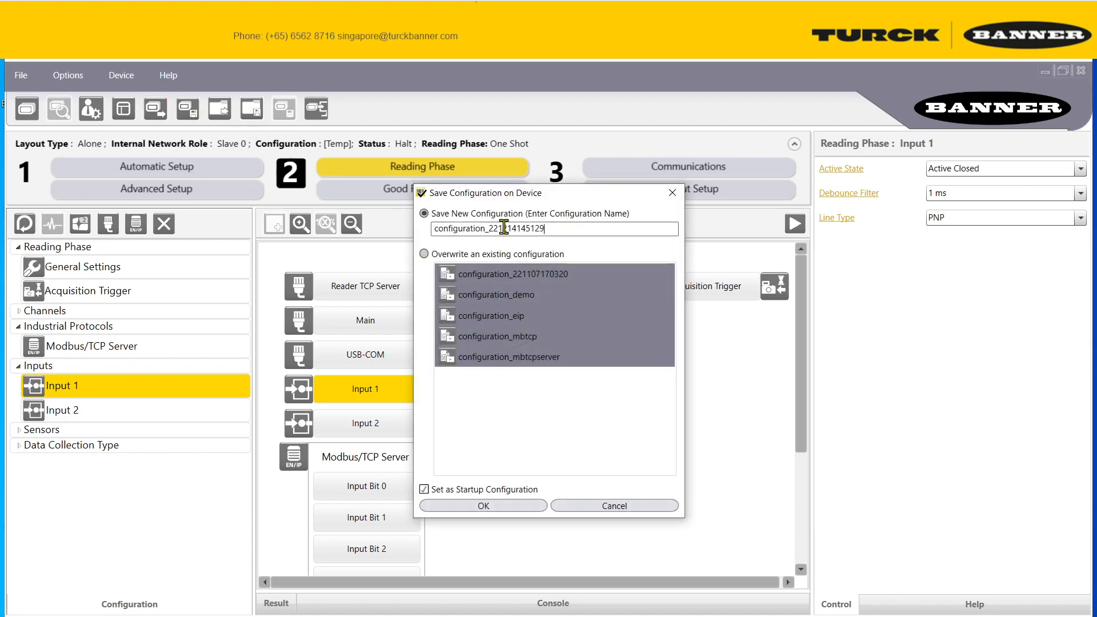
left_click_drag(490, 228, 586, 231)
type("temp")
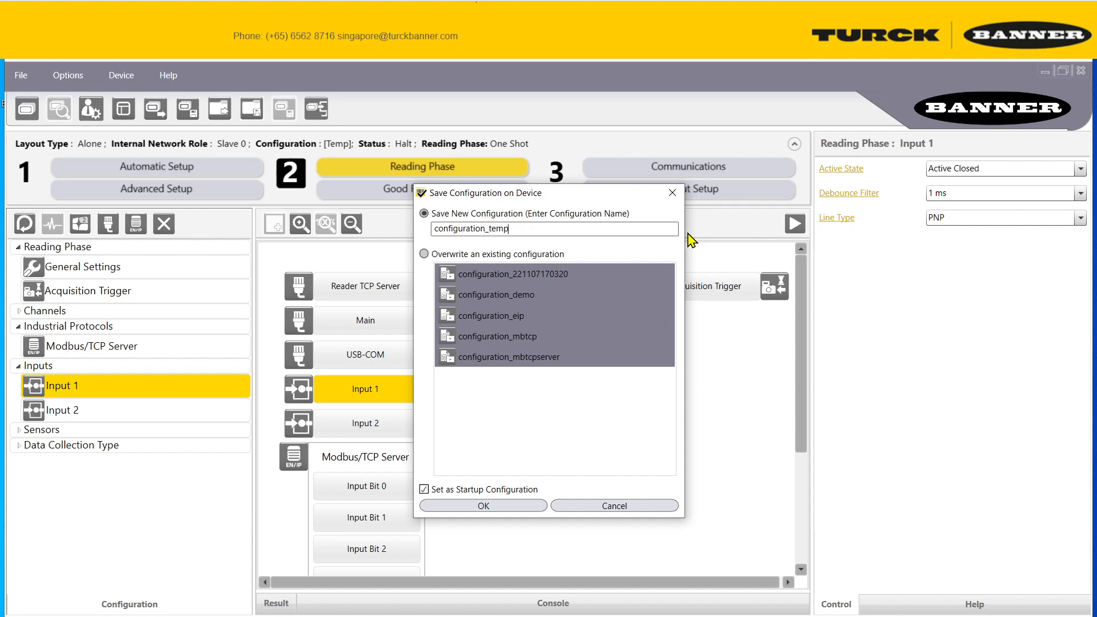
left_click(492, 506)
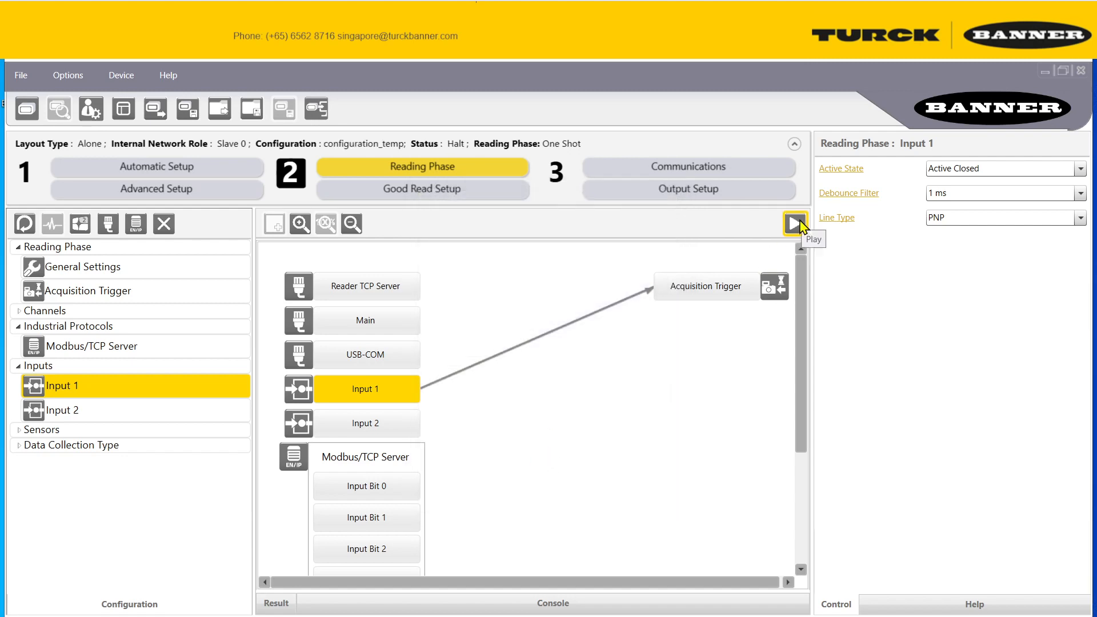
left_click(795, 224)
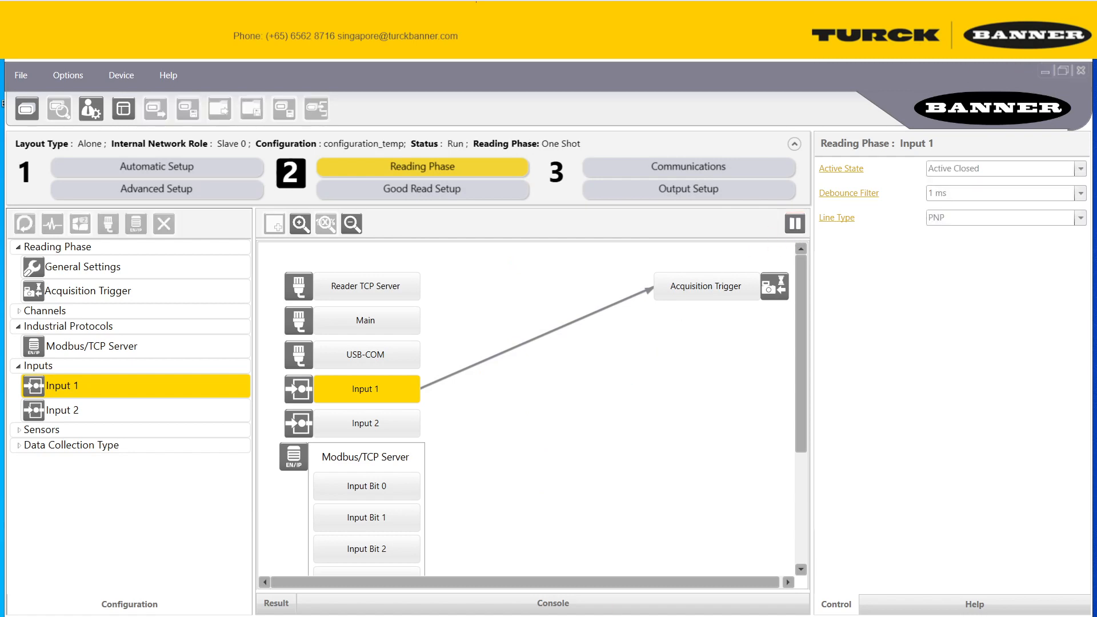
- Minimize the barcode manager and switch to the barcode1 project in CODESYS
left_click(1045, 72)
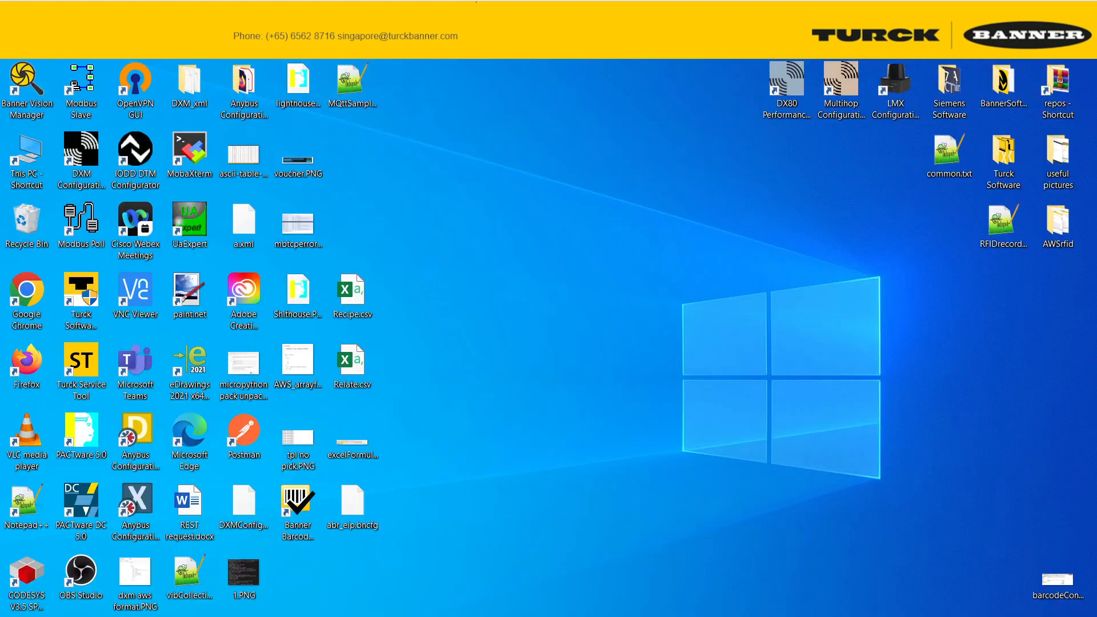
mouse_move(583, 616)
left_click_drag(800, 616, 372, 58)
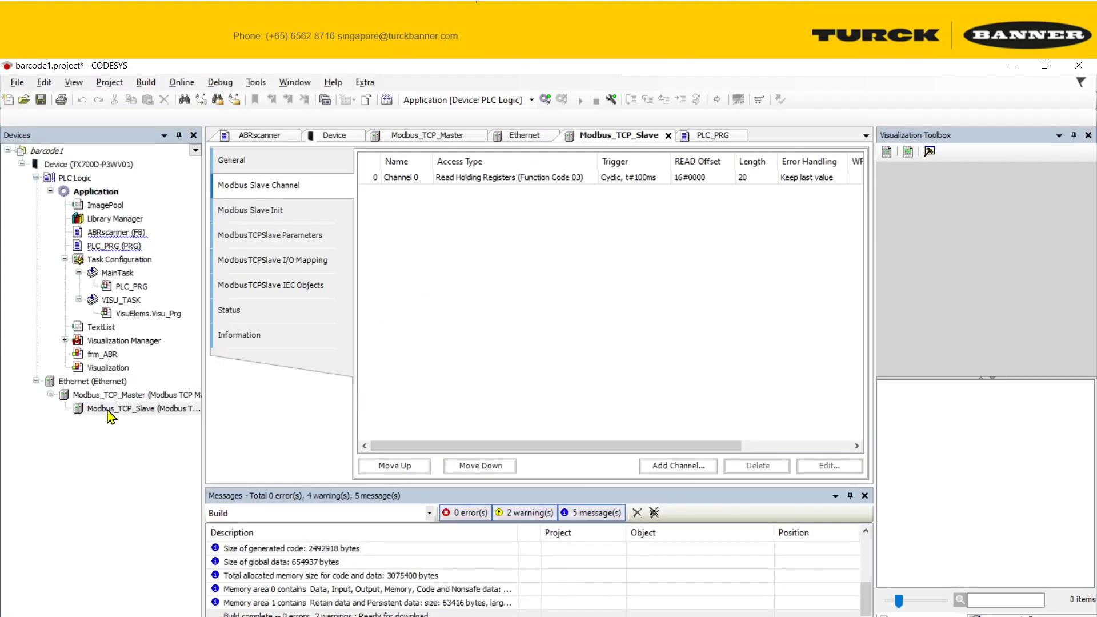
- Examine the Ethernet device's network interface and IP settings, including the available network adapters, without changing the selection
double_click(91, 384)
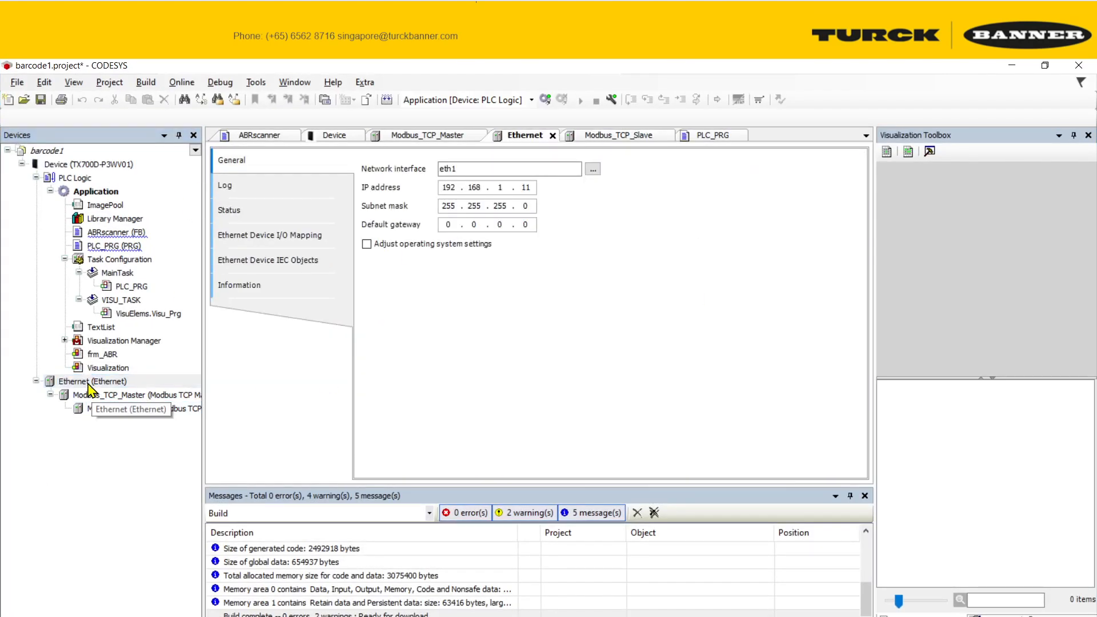
double_click(87, 395)
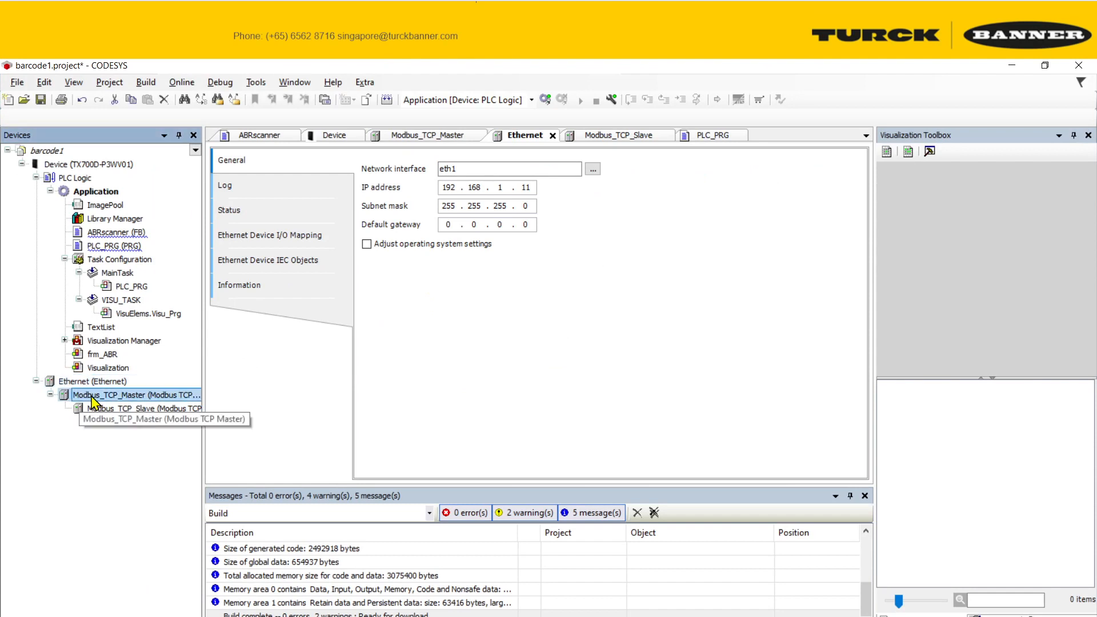
double_click(122, 409)
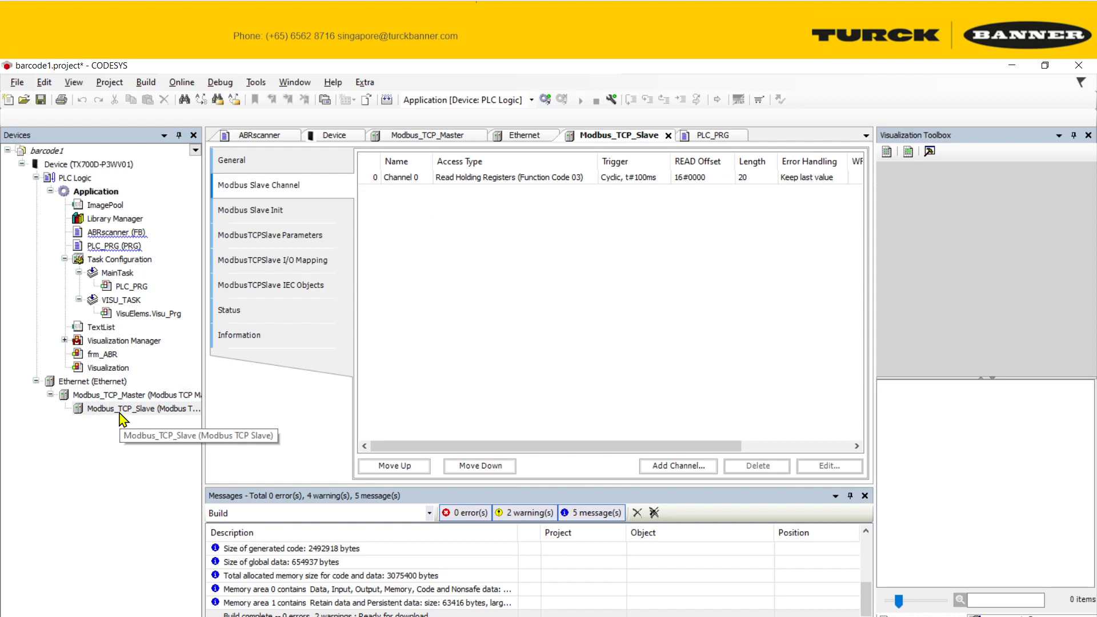
double_click(118, 381)
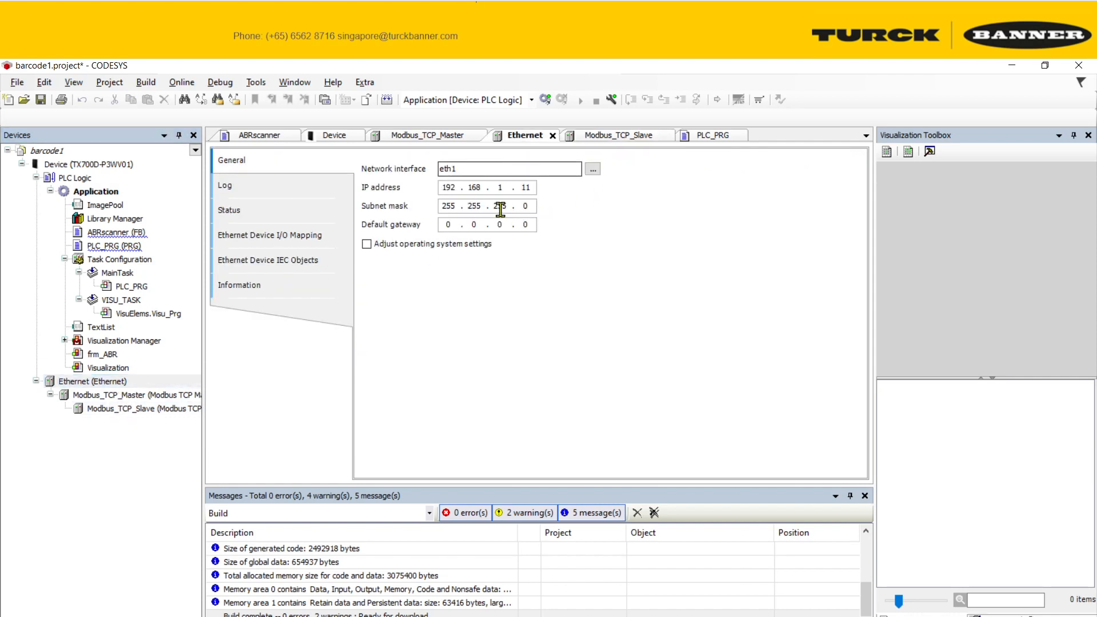
left_click(593, 169)
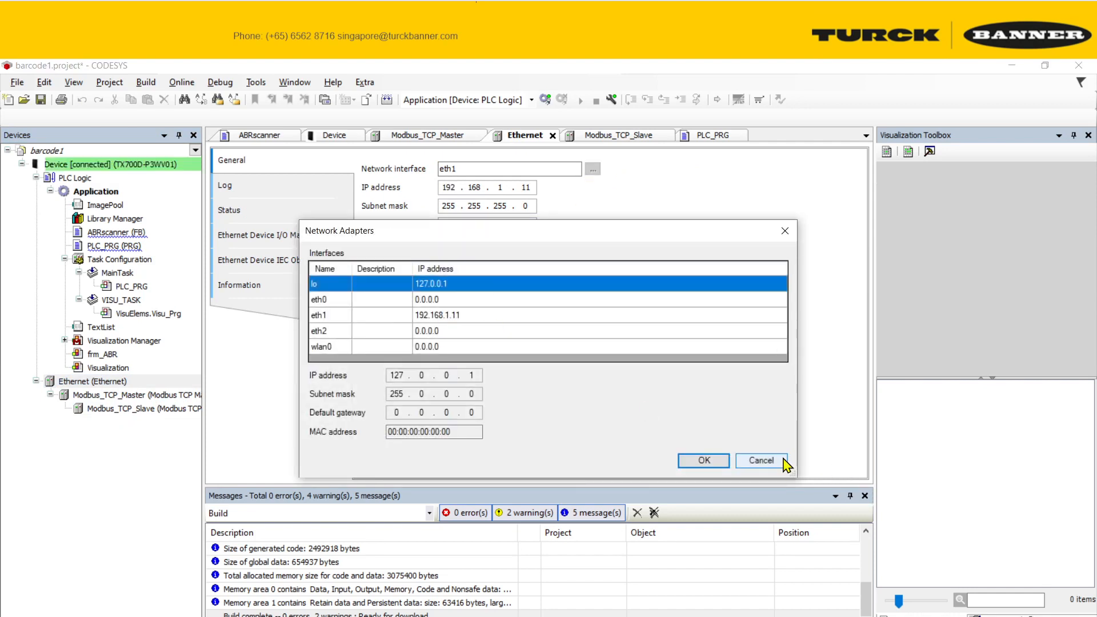
left_click(760, 461)
- Examine the Modbus_TCP_Slave's IP address and port settings and its configured slave channel
double_click(138, 410)
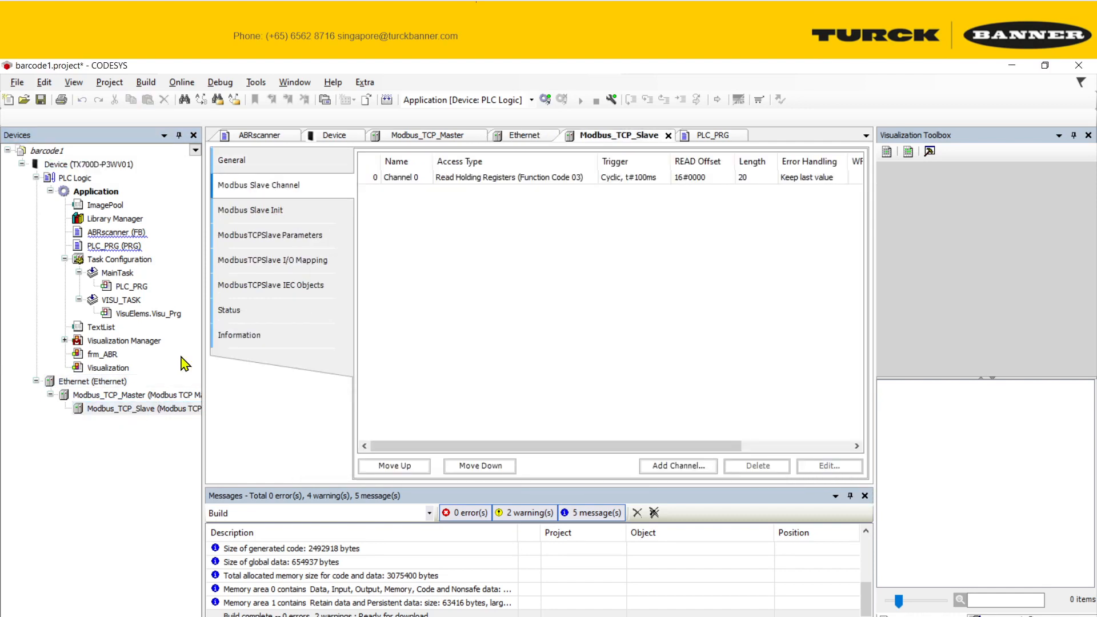
left_click(303, 162)
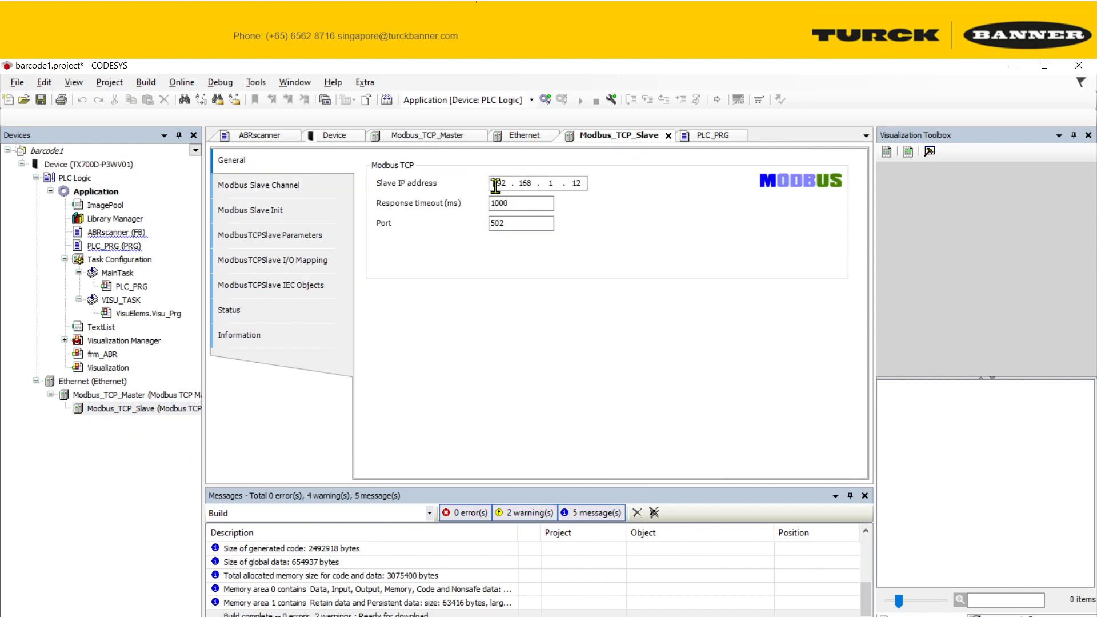
left_click(580, 183)
left_click(503, 223)
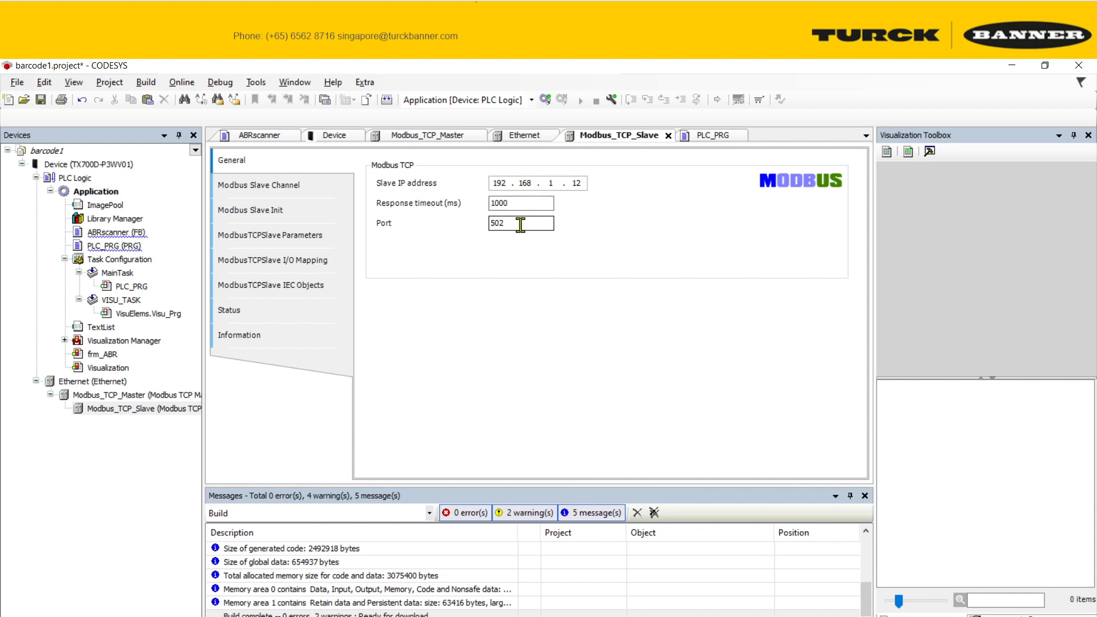
left_click(275, 195)
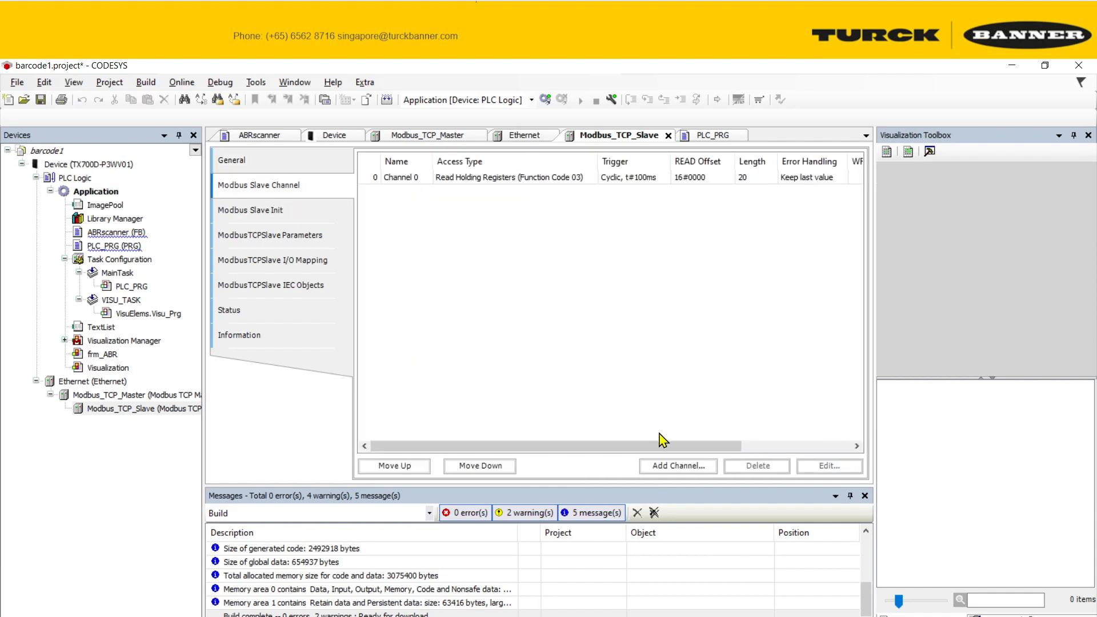
mouse_move(662, 440)
left_mouse_down()
mouse_move(657, 452)
mouse_move(791, 449)
mouse_move(675, 448)
left_mouse_up()
left_click(675, 465)
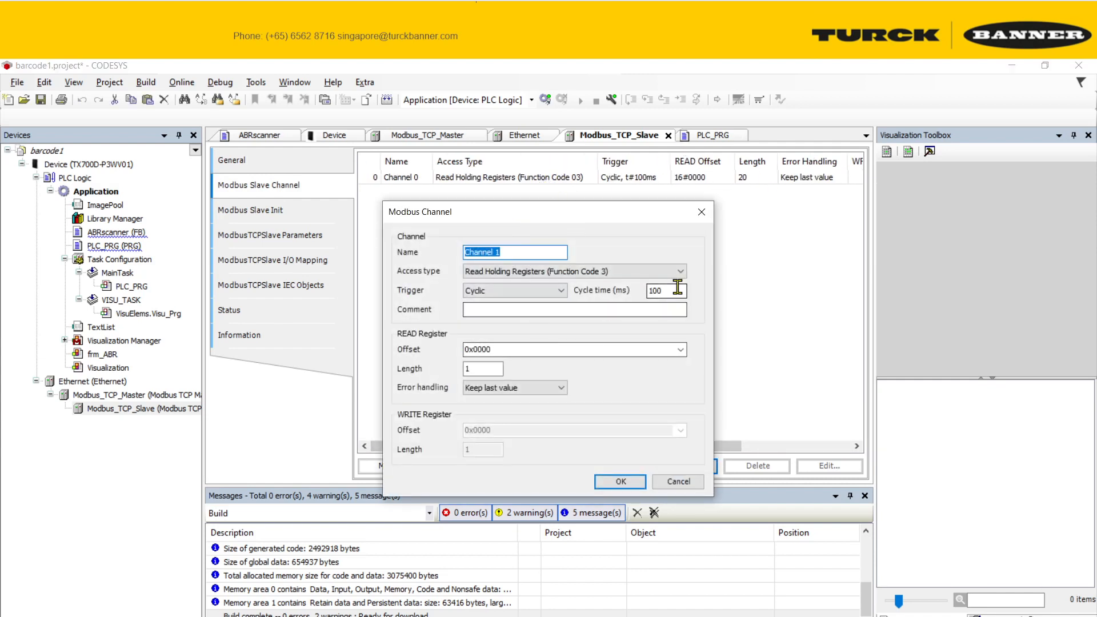
double_click(485, 371)
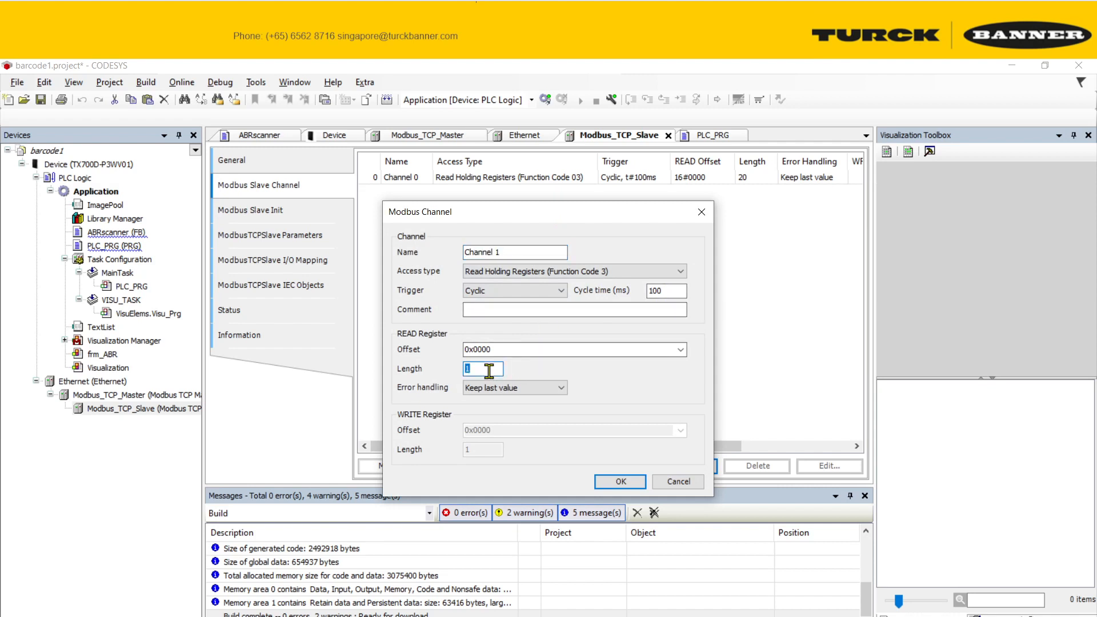
type("20")
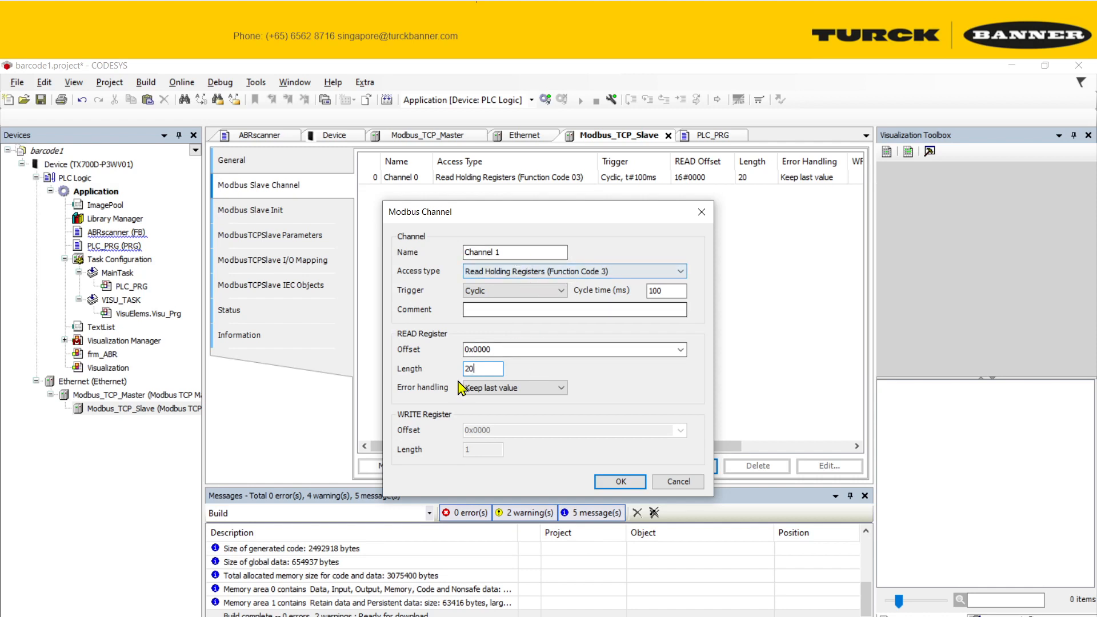
double_click(508, 349)
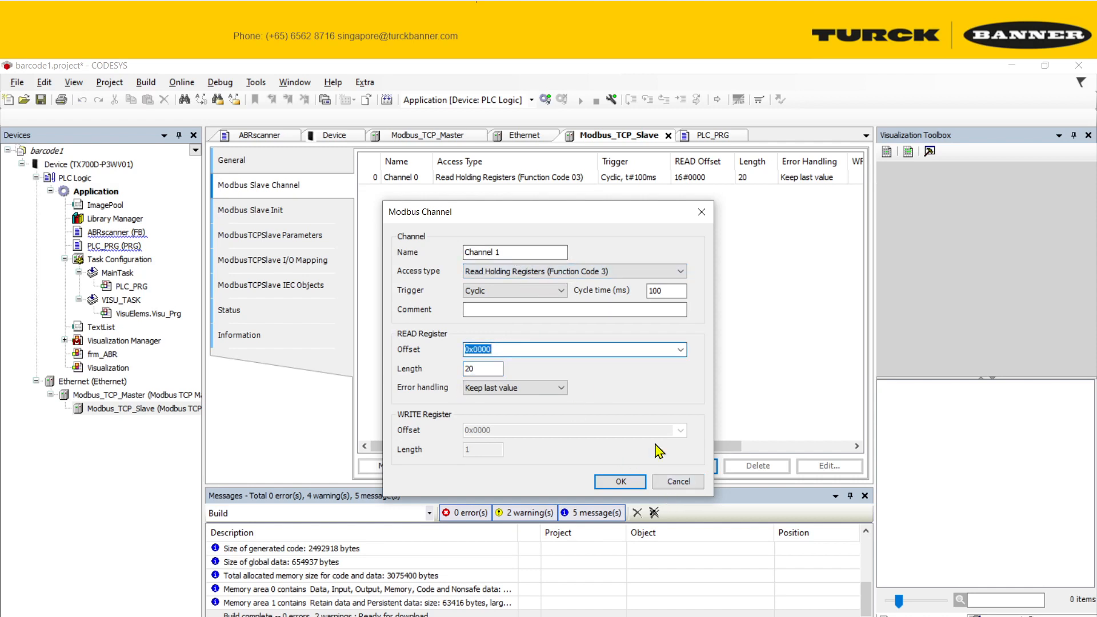
left_click(695, 485)
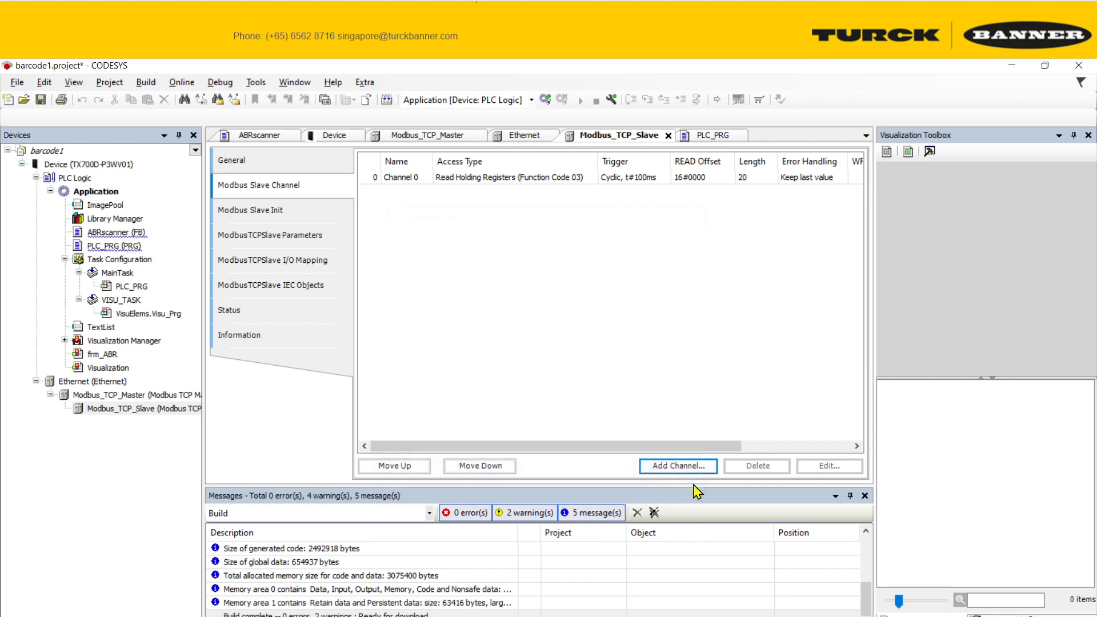
- Examine Channel 0 of the Modbus_TCP_Slave and the input address assigned to it in the I/O mapping
left_click(563, 182)
left_click_drag(622, 441, 502, 434)
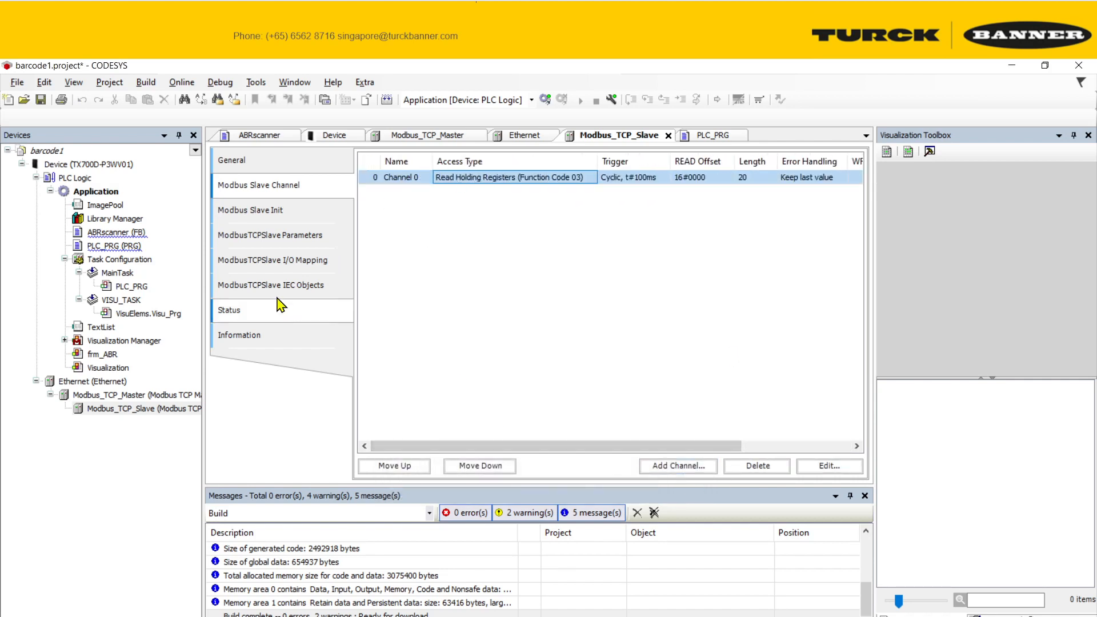
left_click(138, 444)
left_click(304, 258)
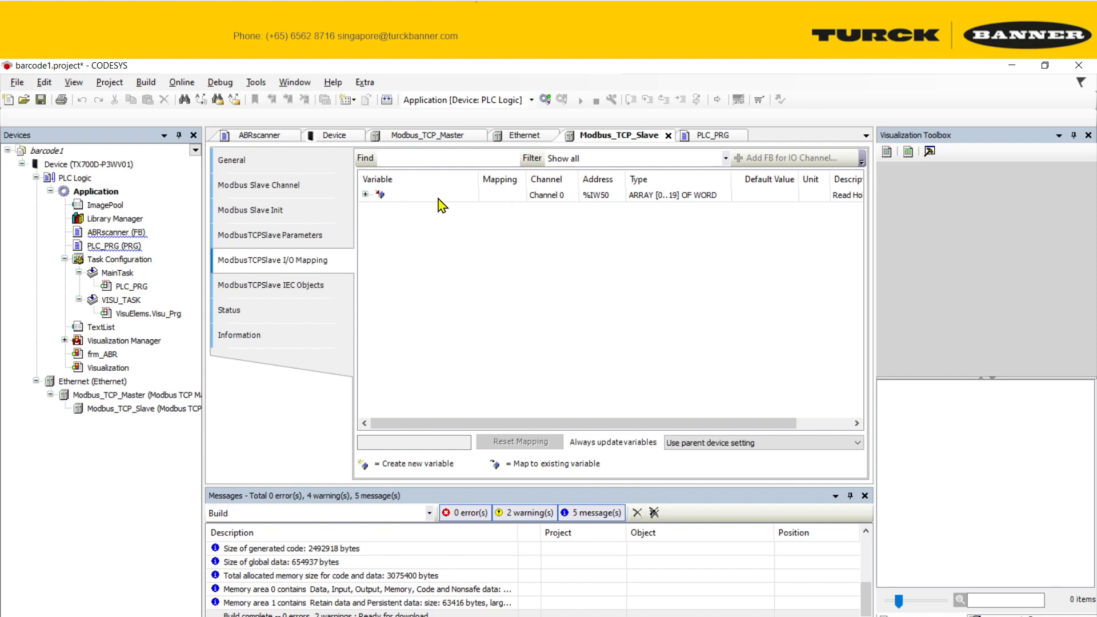
left_click(596, 200)
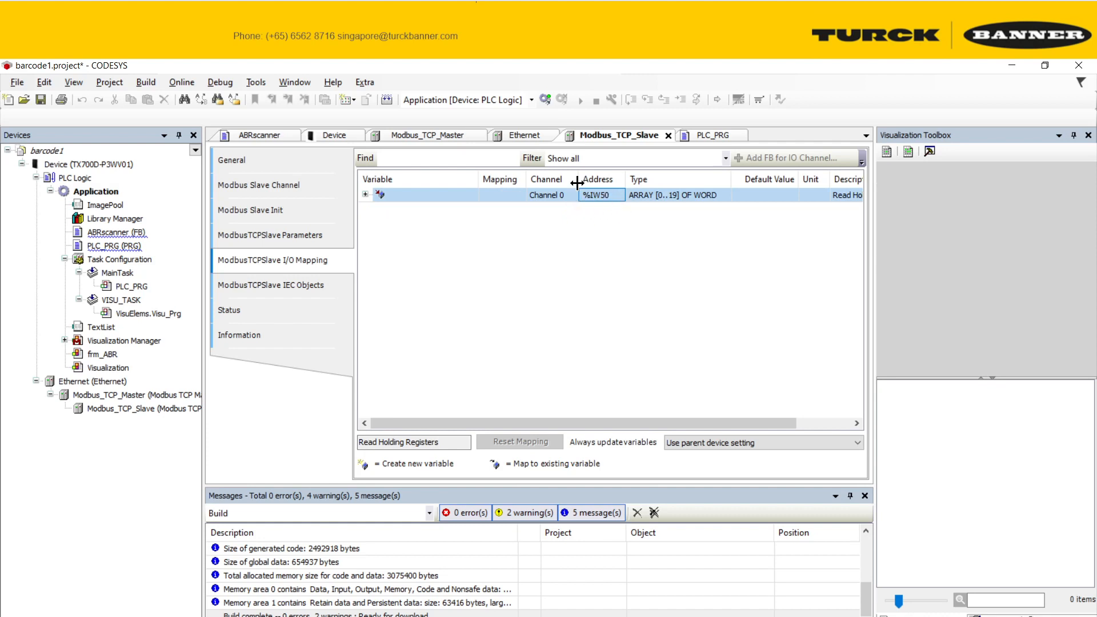
- Review the PLC_PRG code, checking the incomingData declaration and its address, and the ABRscanner function block instance
double_click(131, 245)
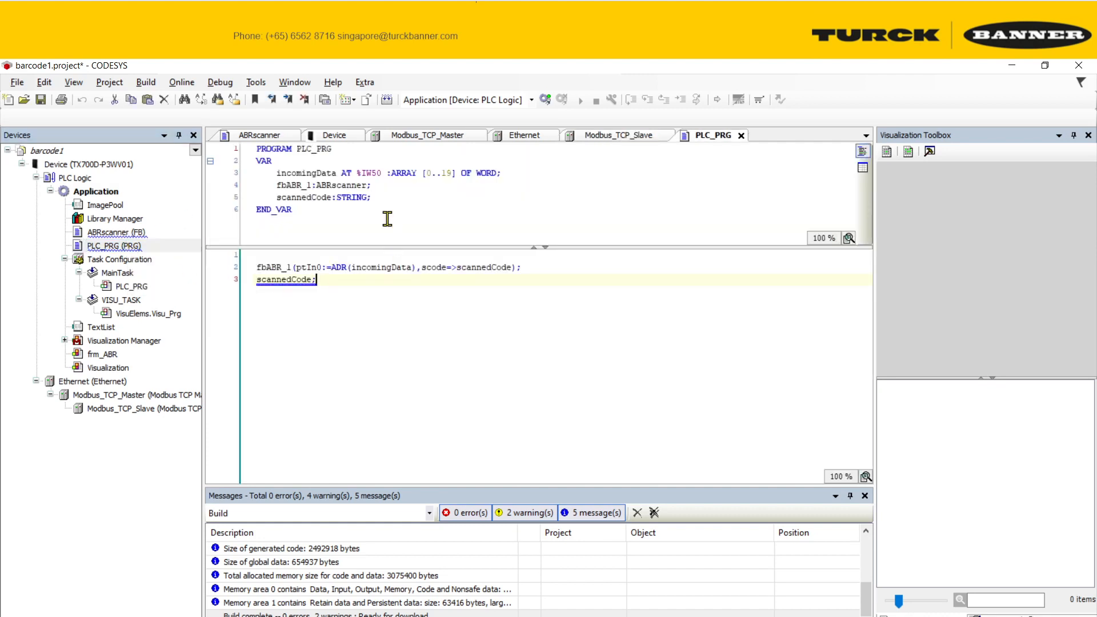
double_click(309, 173)
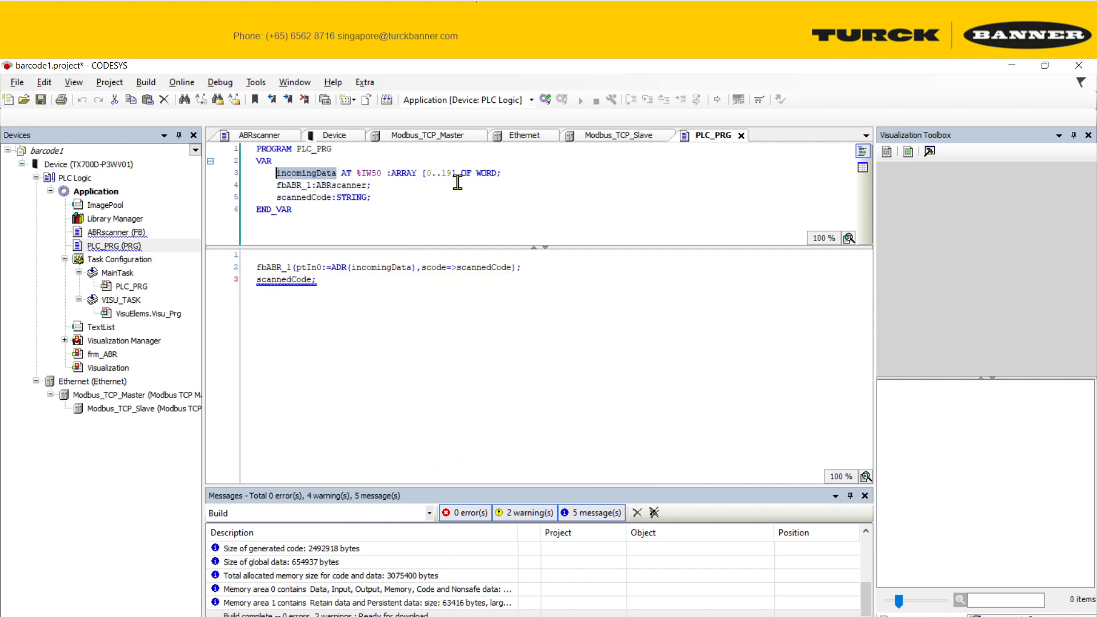
left_click(485, 171)
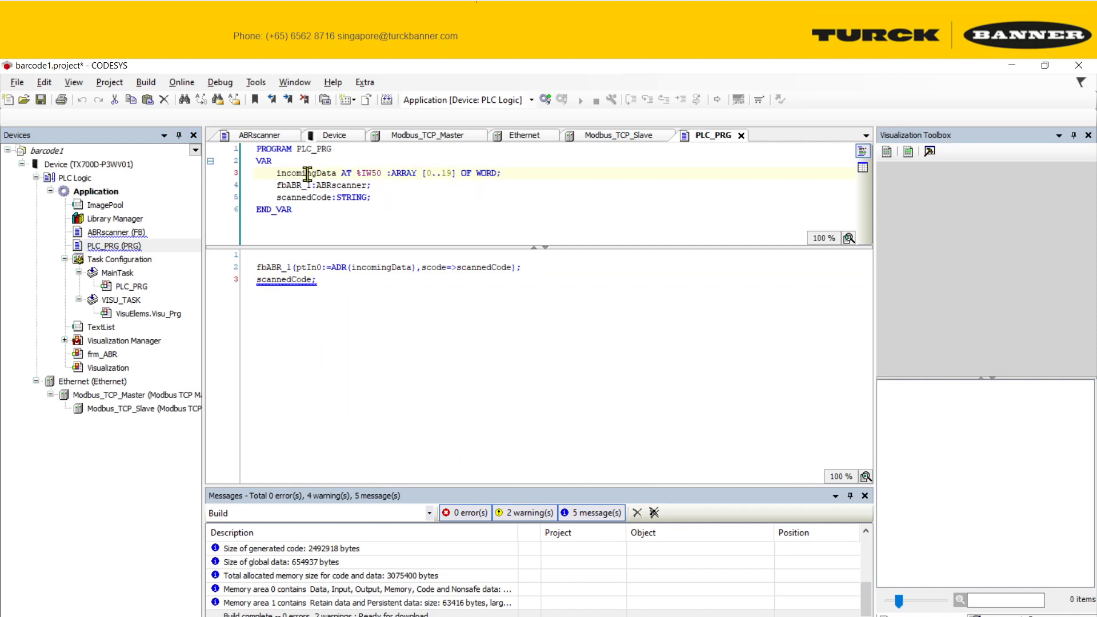
left_click_drag(357, 174, 384, 174)
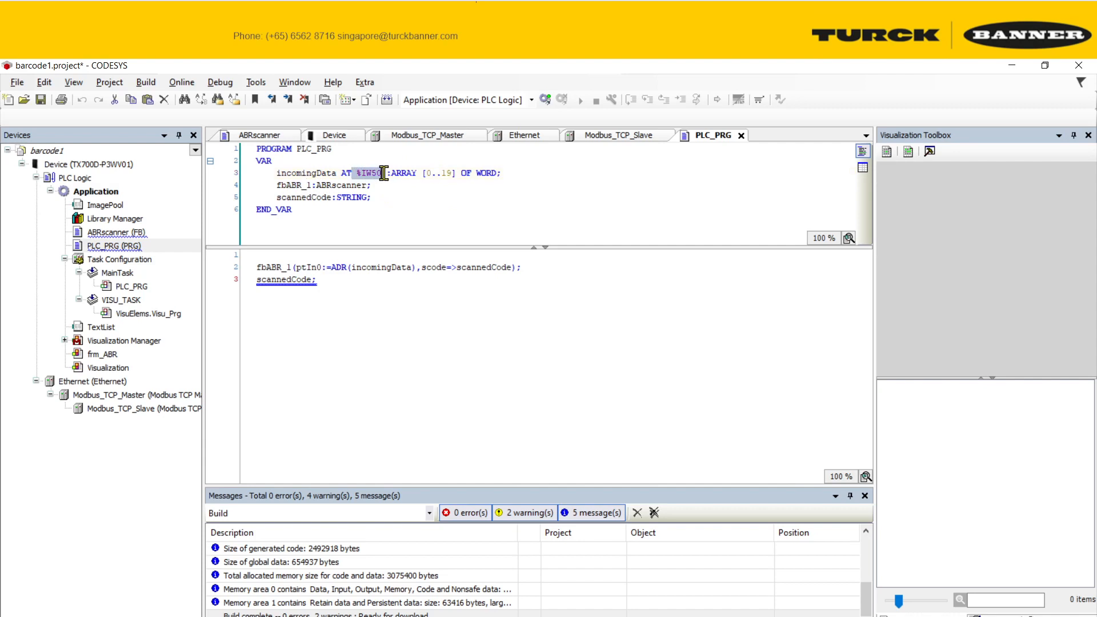
left_click(389, 226)
double_click(309, 173)
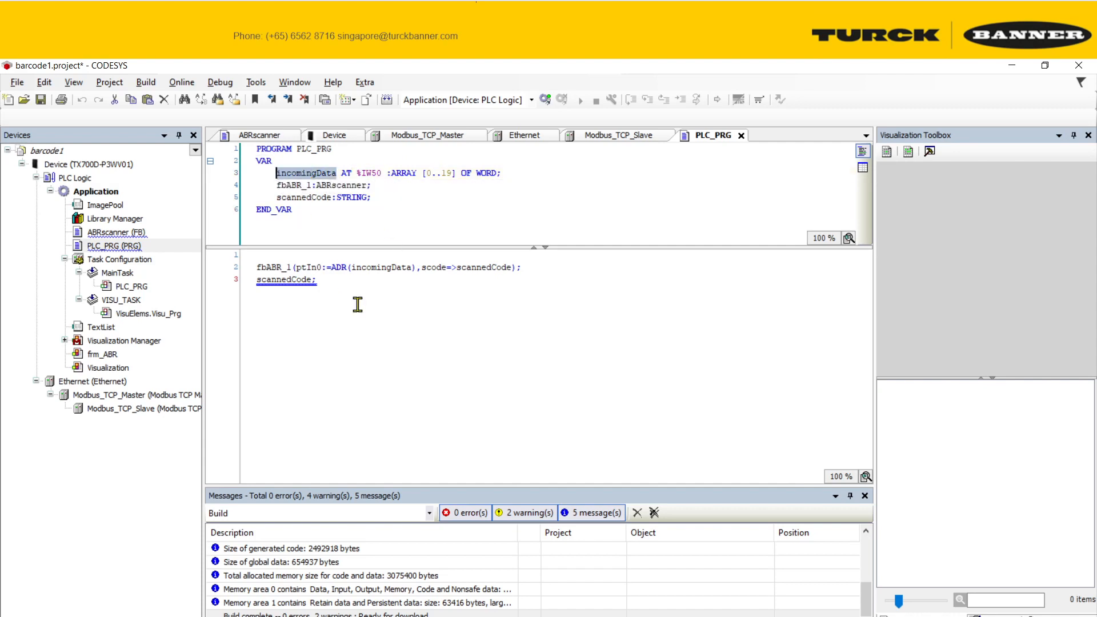
left_click(363, 217)
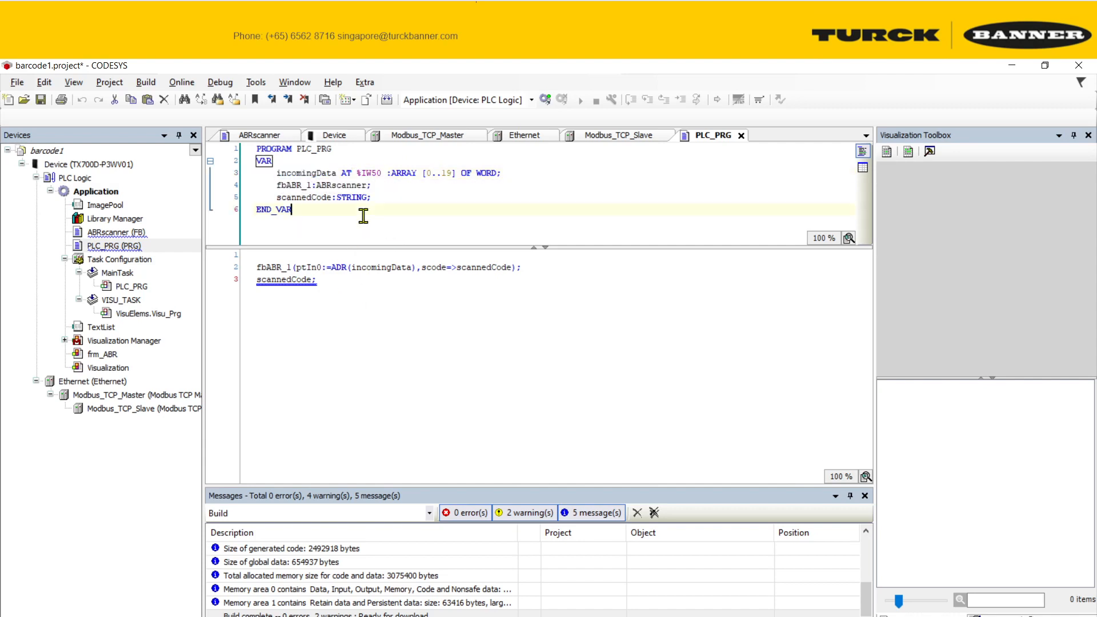
double_click(334, 185)
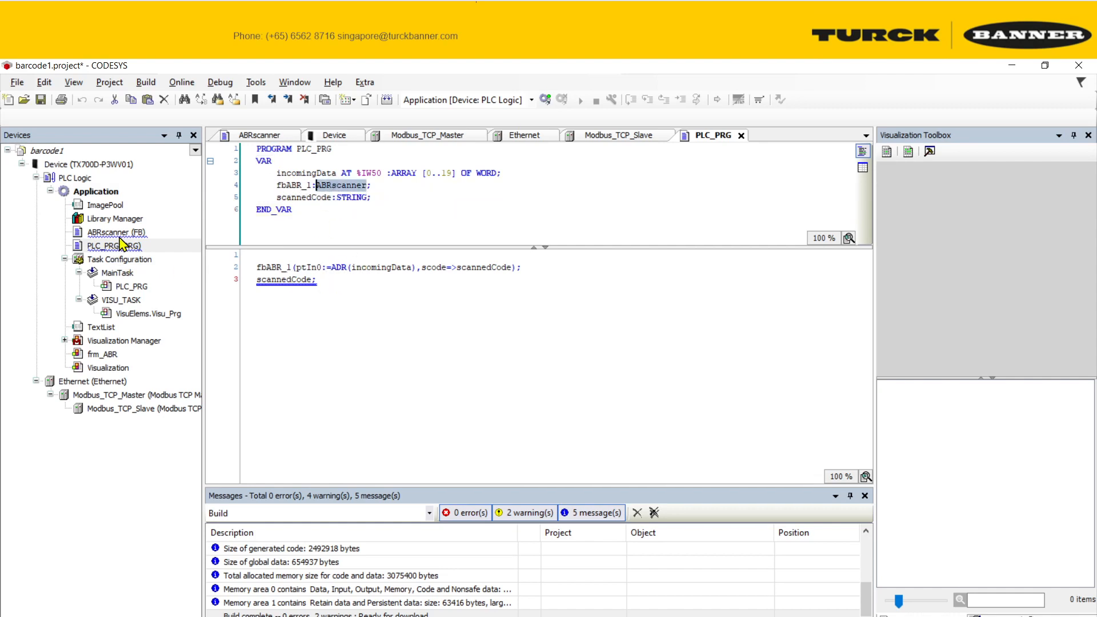
left_click(342, 283)
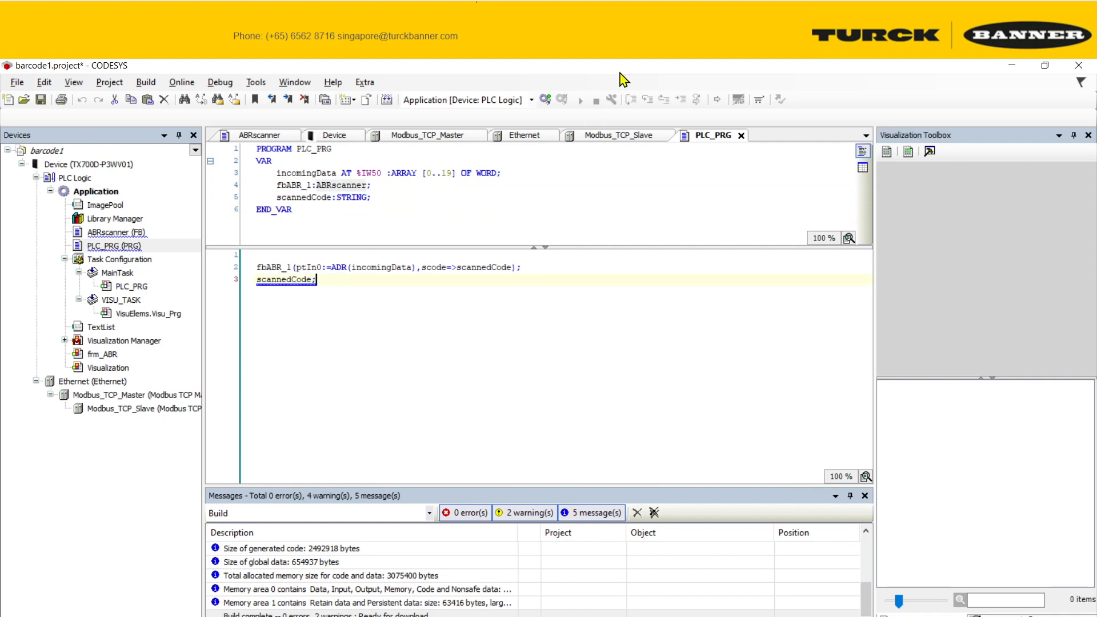
- Scan the network for the controller, select TX700D-P3WV01 as the target device, and log in to it
double_click(121, 164)
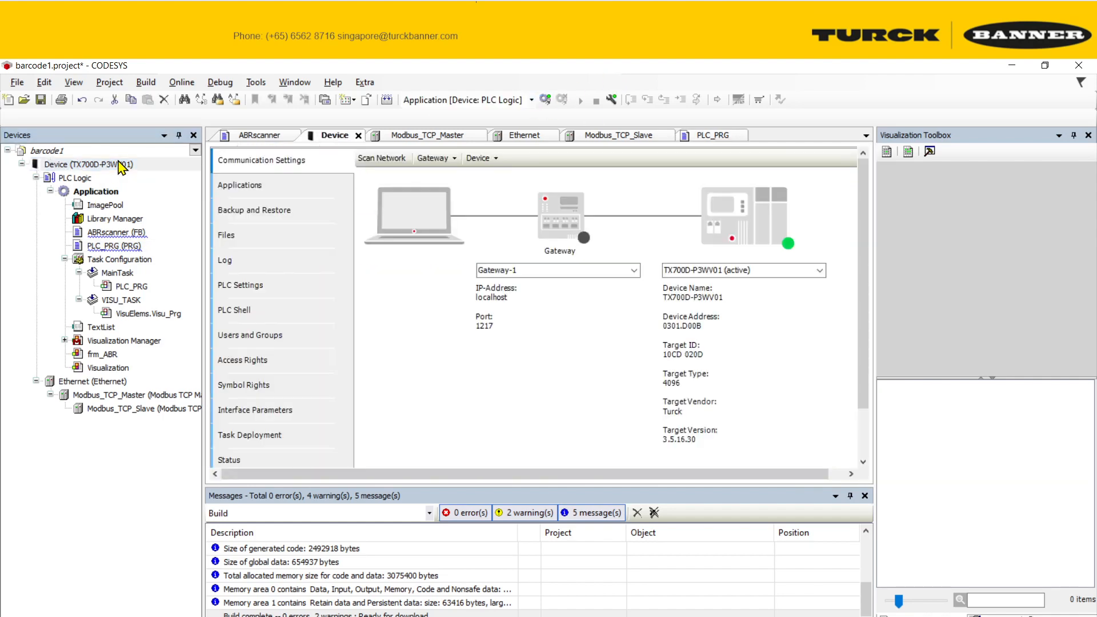
left_click(382, 157)
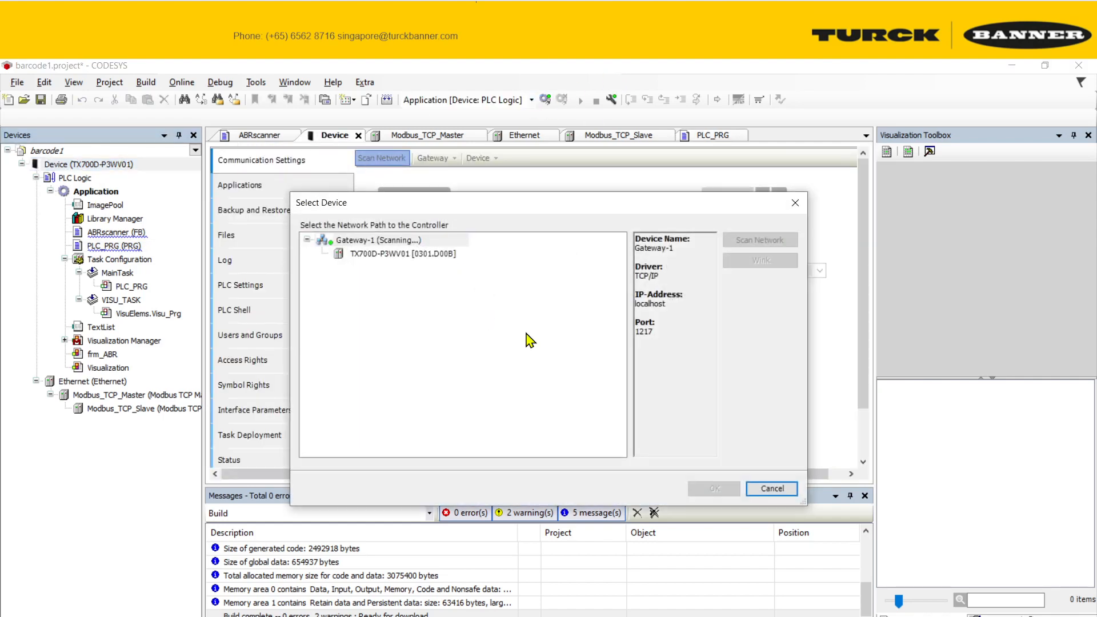
left_click(402, 253)
left_click(714, 489)
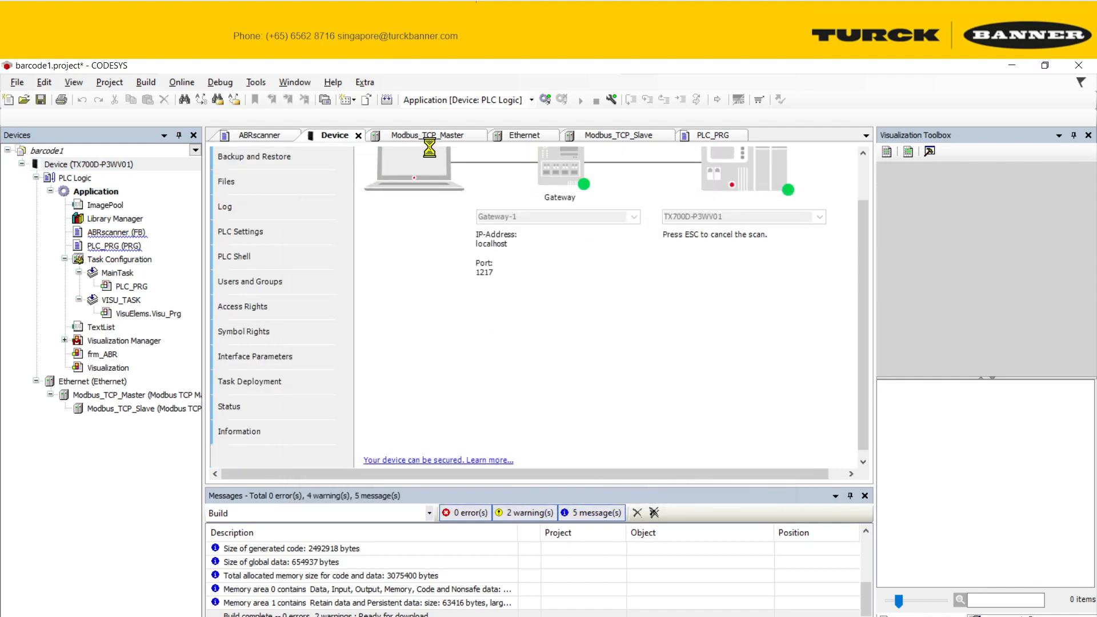
left_click(546, 100)
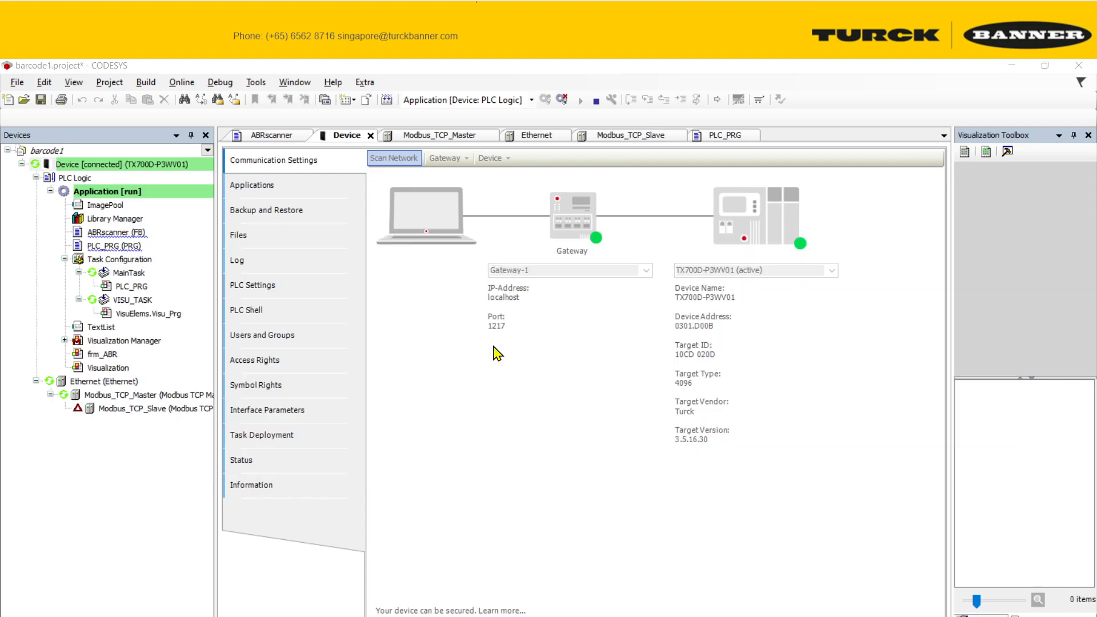
- Switch to Banner Barcode Manager, halt the reader and start it running again, and return to the barcode1 project in CODESYS
key("alt+Tab")
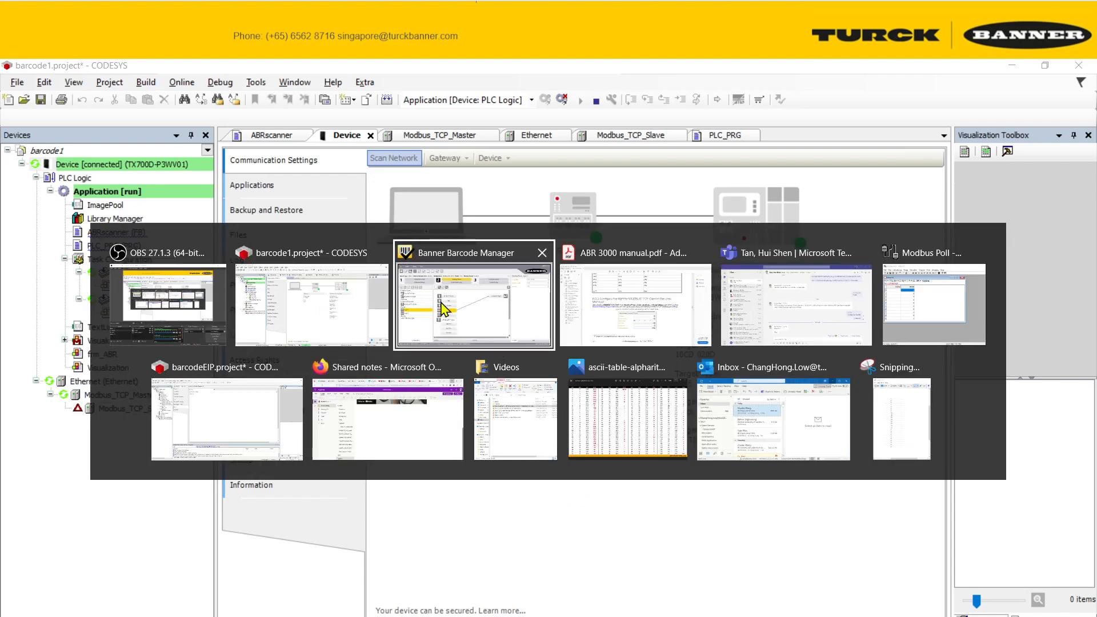
left_click(446, 310)
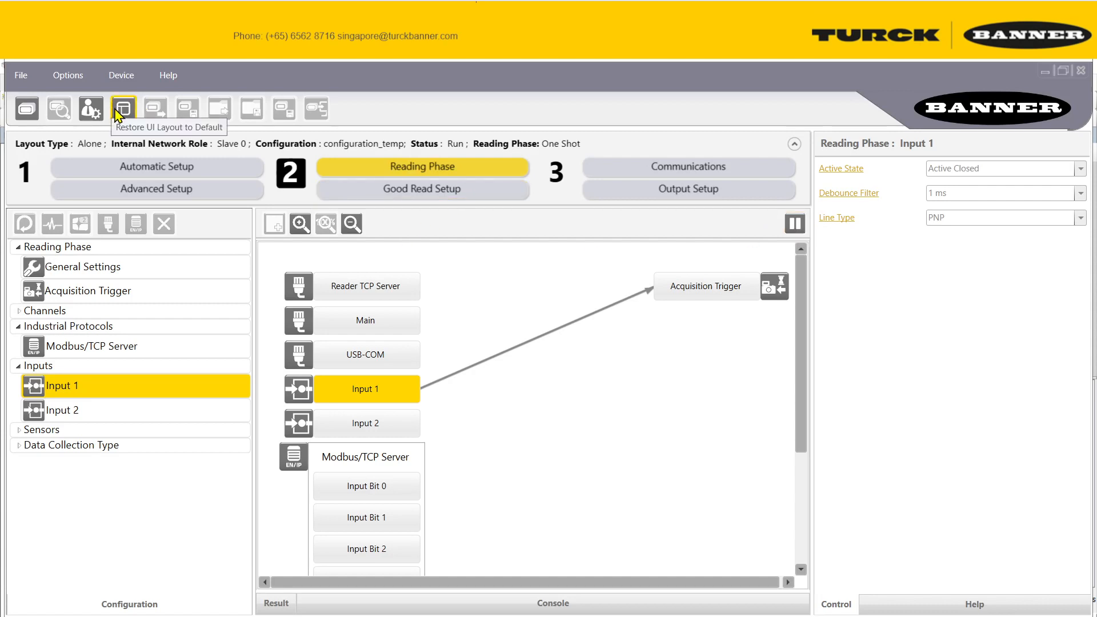
left_click(794, 223)
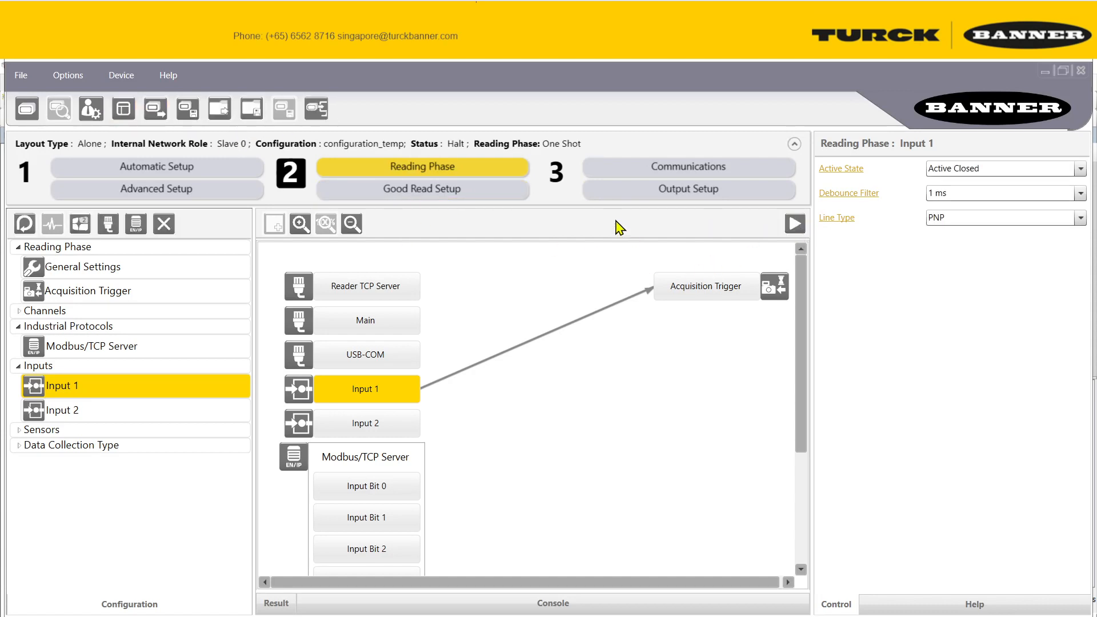
left_click(794, 224)
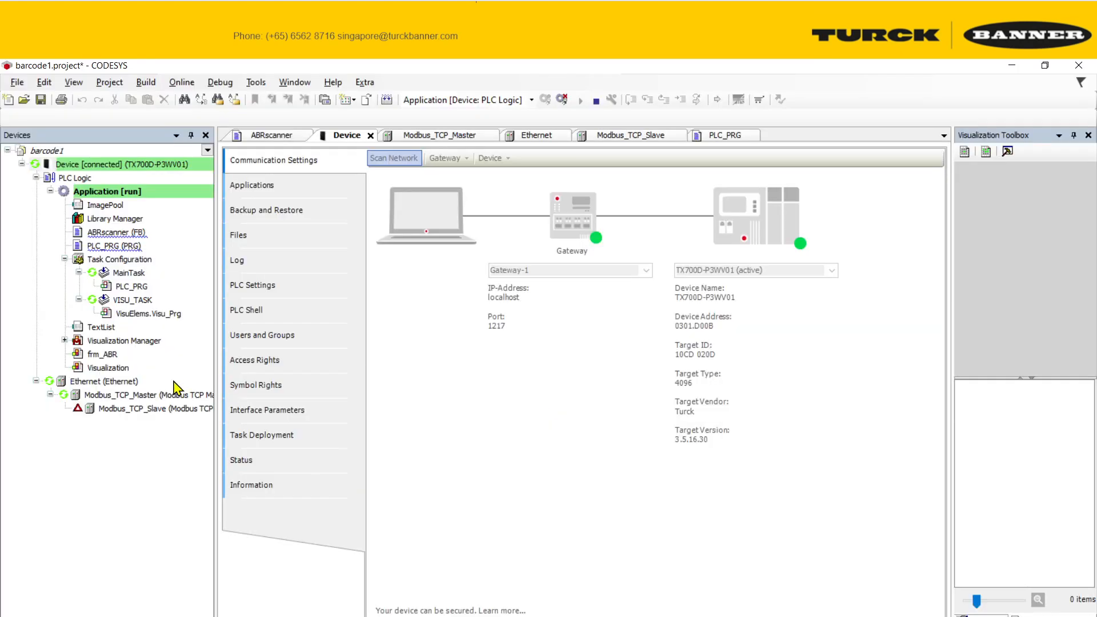
- Expand Channel 0 in the Modbus_TCP_Slave's I/O mapping to examine the live register values
double_click(138, 410)
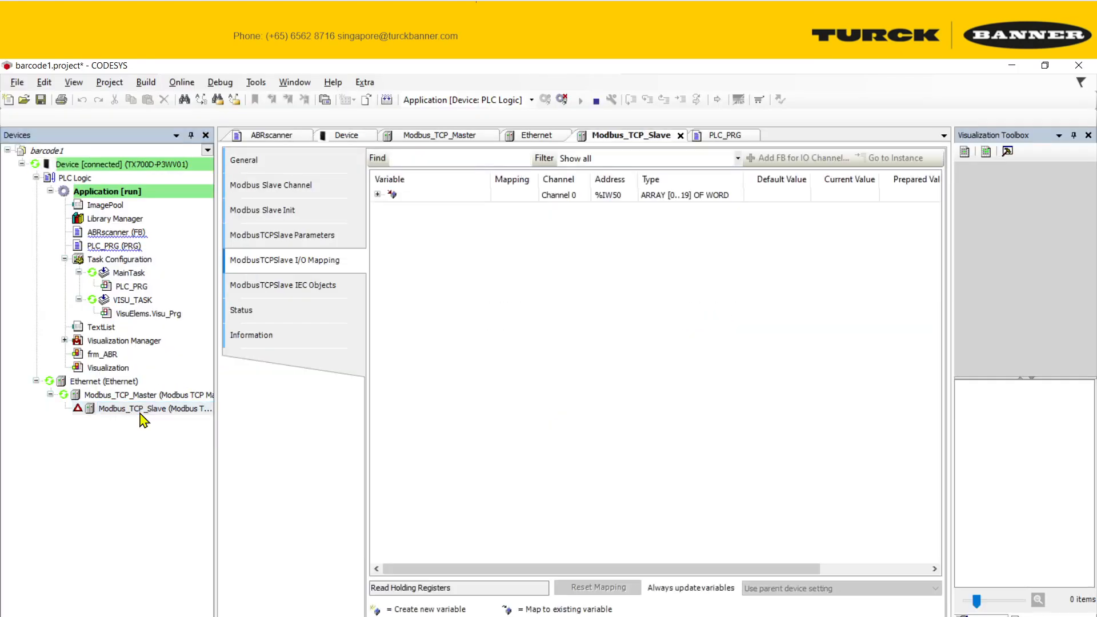
left_click(377, 194)
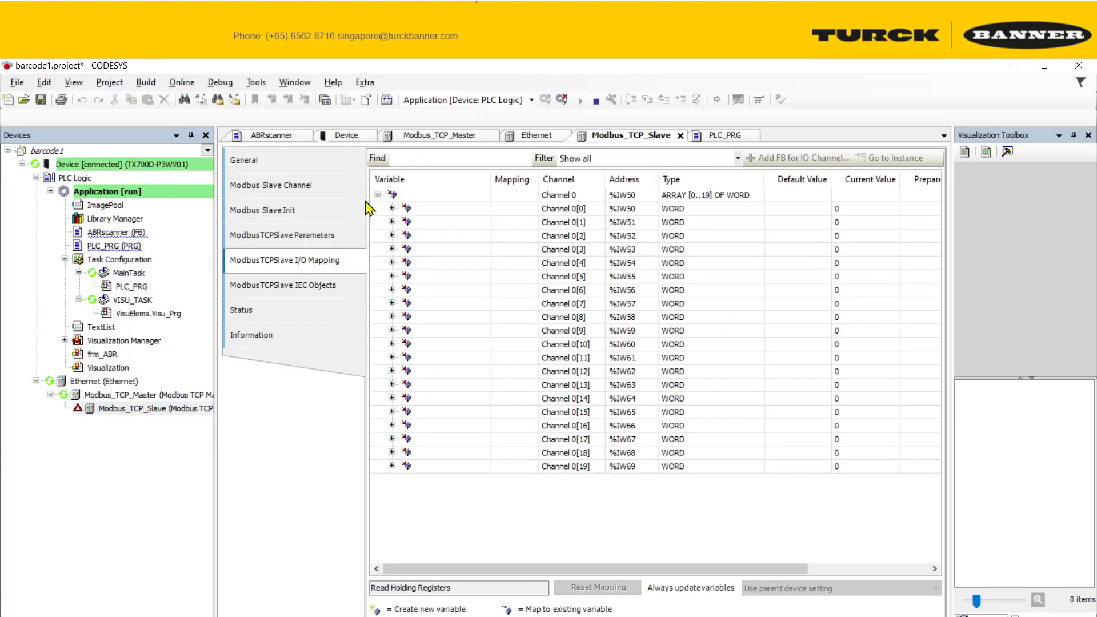
- Open the Modbus_TCP_Slave's status diagnostics and acknowledge the ModbusTCPSlave bus error
left_click(317, 309)
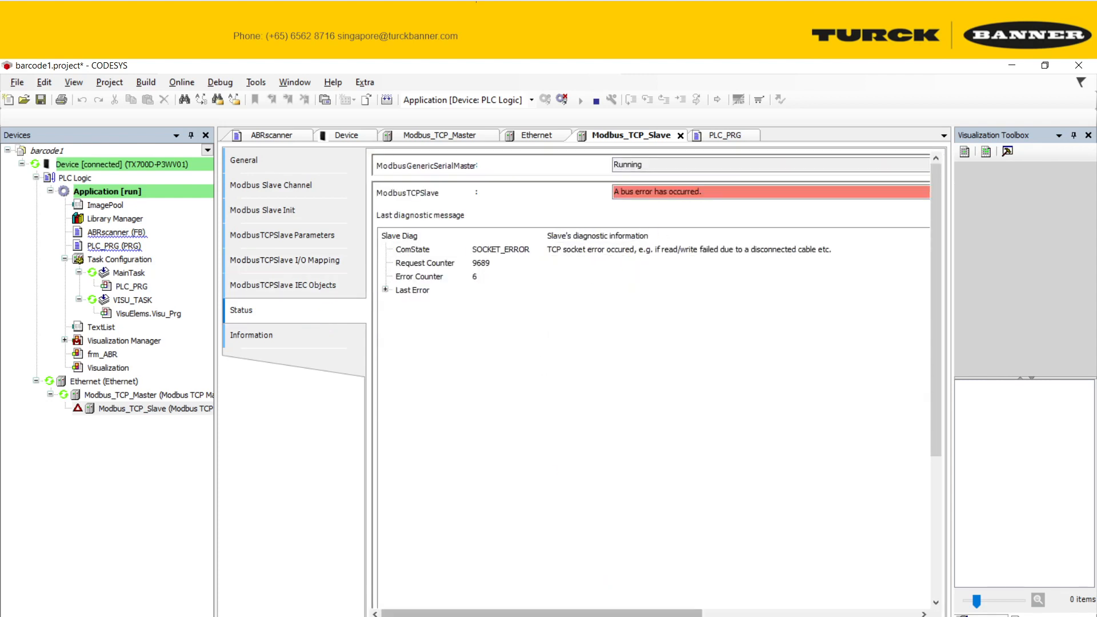
mouse_move(600, 614)
left_mouse_down()
mouse_move(776, 614)
mouse_move(599, 613)
left_mouse_up()
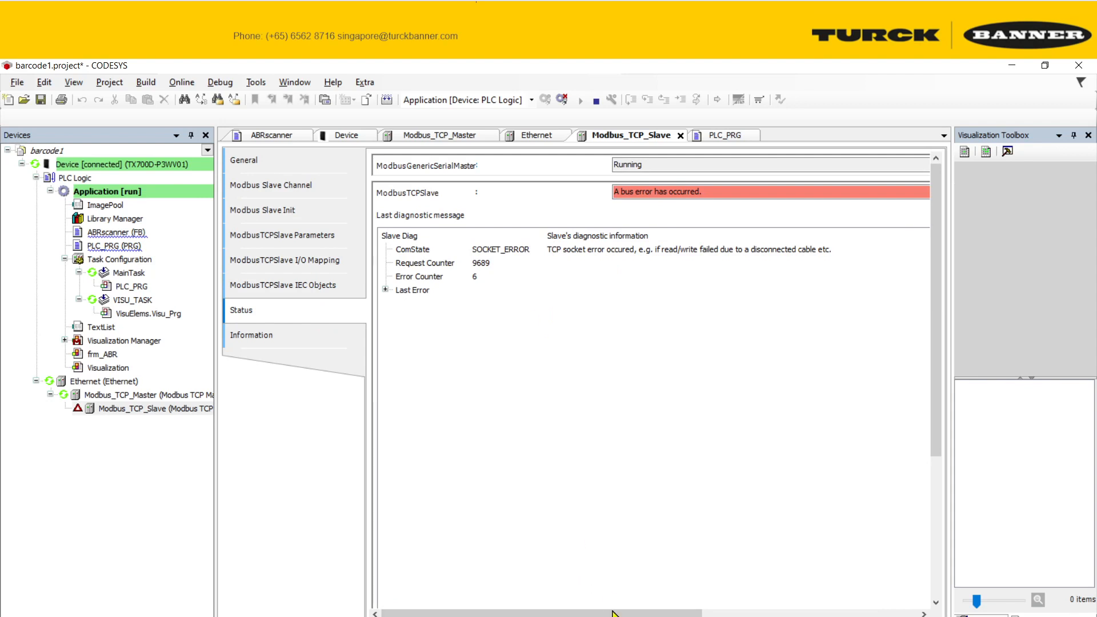
mouse_move(617, 613)
left_mouse_down()
mouse_move(753, 613)
mouse_move(617, 613)
left_mouse_up()
scroll(737, 387, "down", 2)
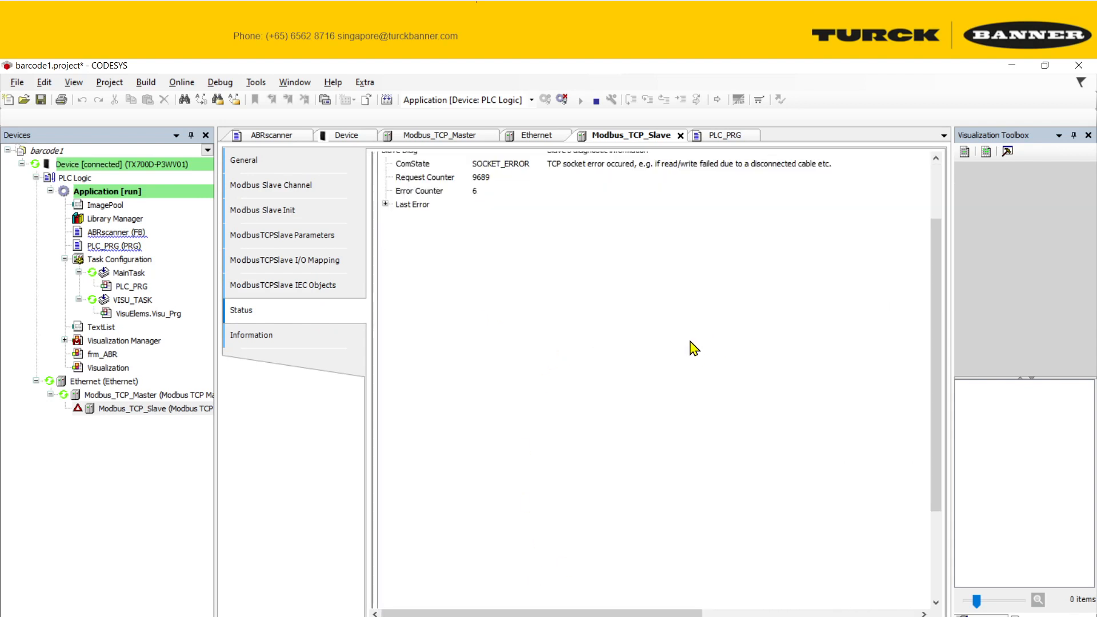
left_click_drag(943, 261, 920, 168)
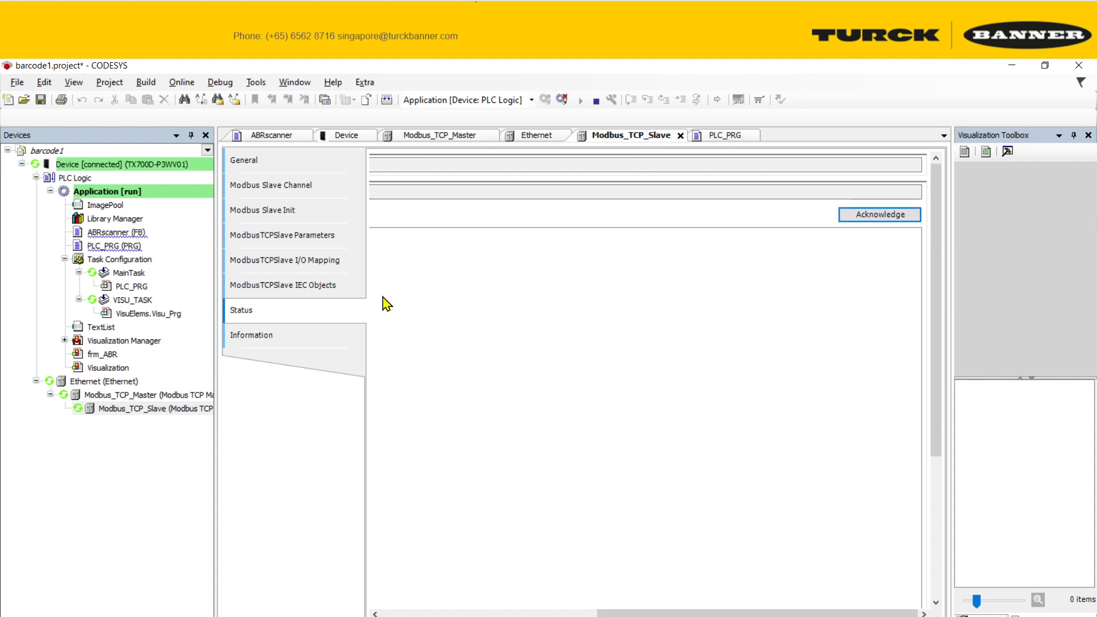
- Check the Modbus_TCP_Slave's connection status, general settings and the Channel 0 read configuration
left_click(118, 411)
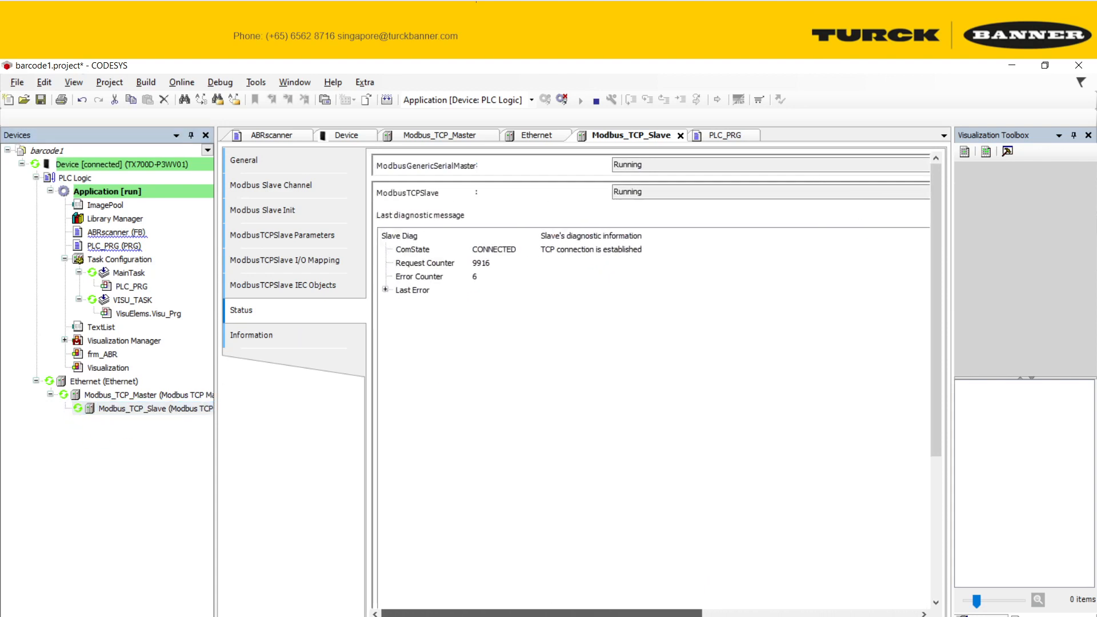
left_click(168, 415)
left_click(310, 162)
left_click(306, 185)
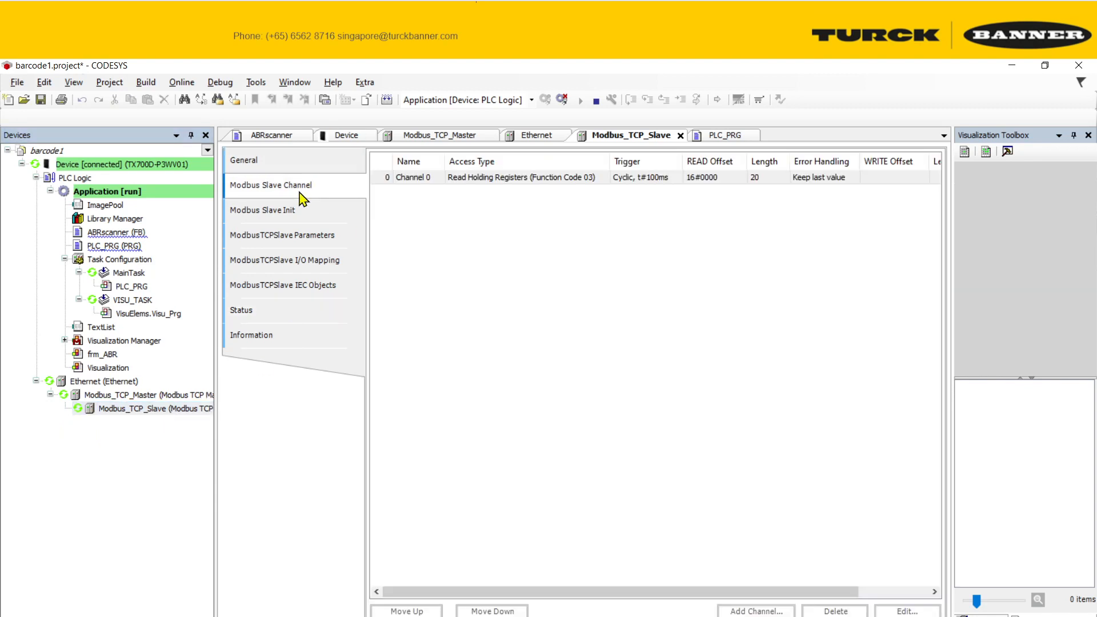
- Check the live values in ABRscanner, and widen PLC_PRG's Value column to read the full scannedCode string for each scanned barcode
left_click(272, 137)
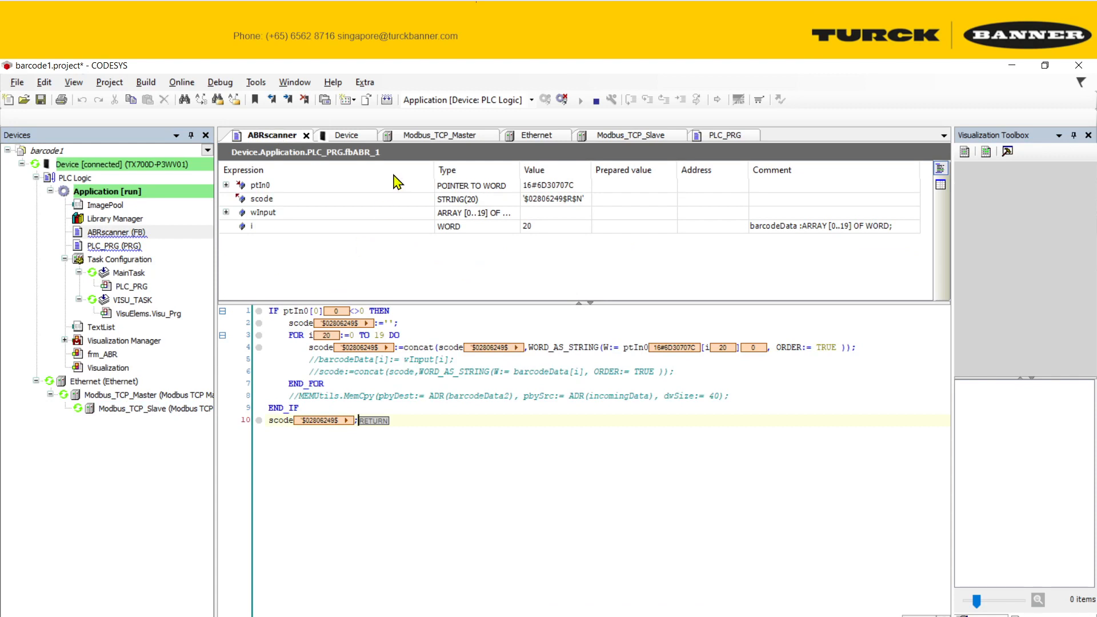
left_click(712, 135)
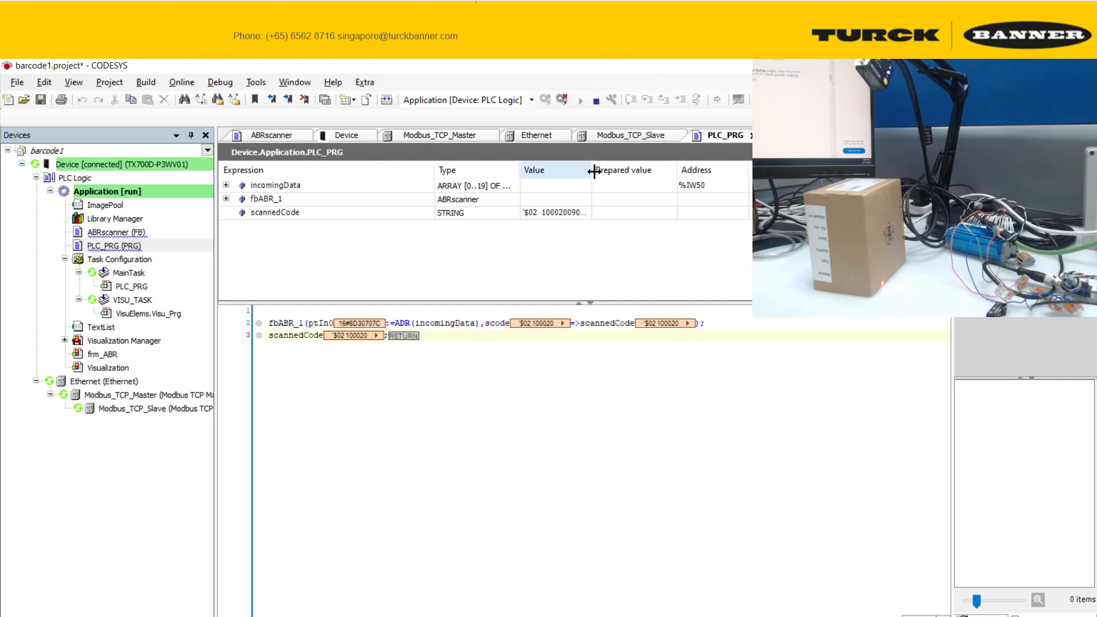
left_click_drag(590, 165, 611, 166)
left_click(588, 214)
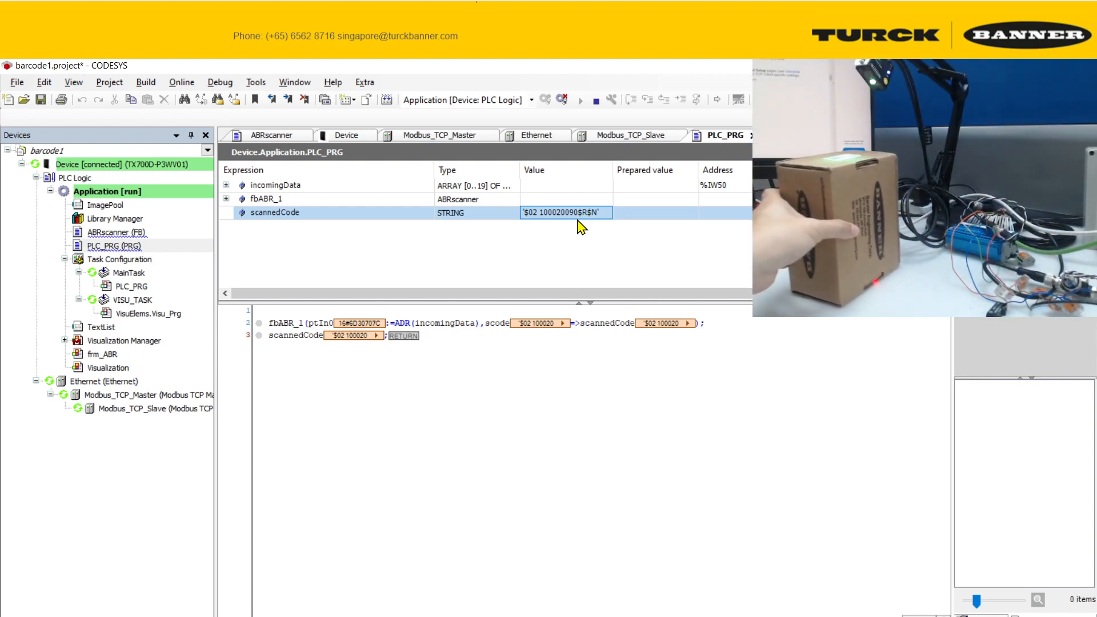
left_click(558, 271)
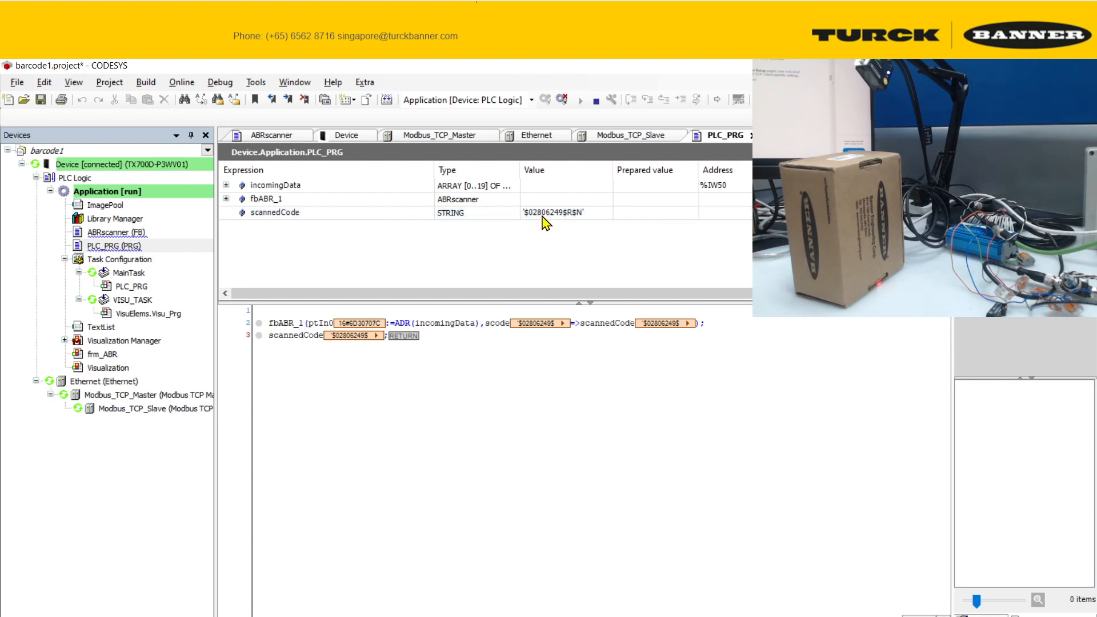
left_click(607, 221)
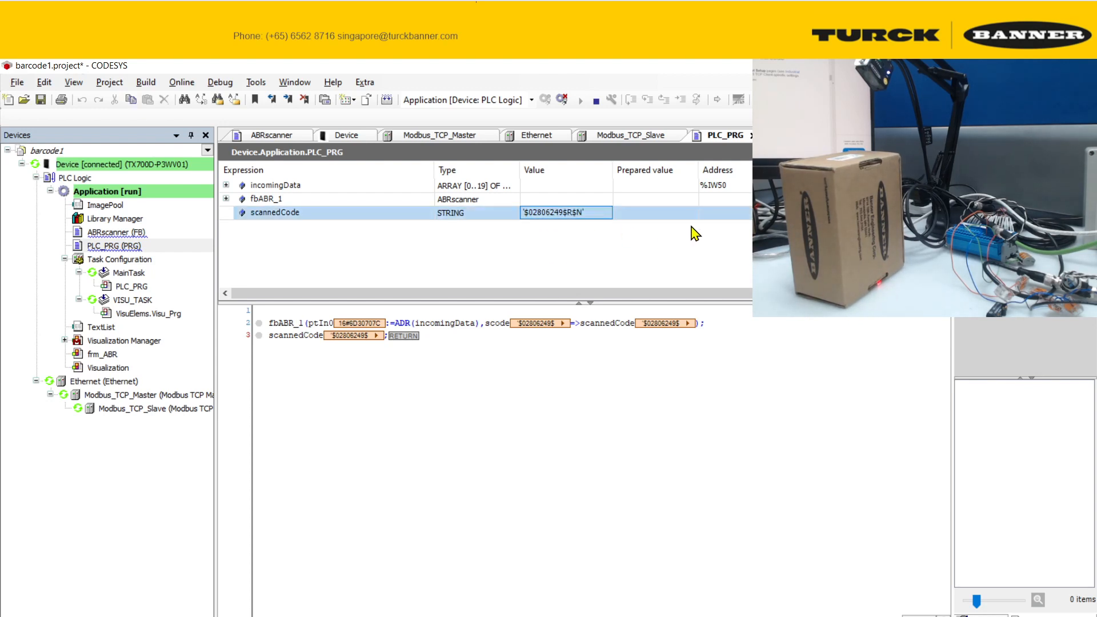